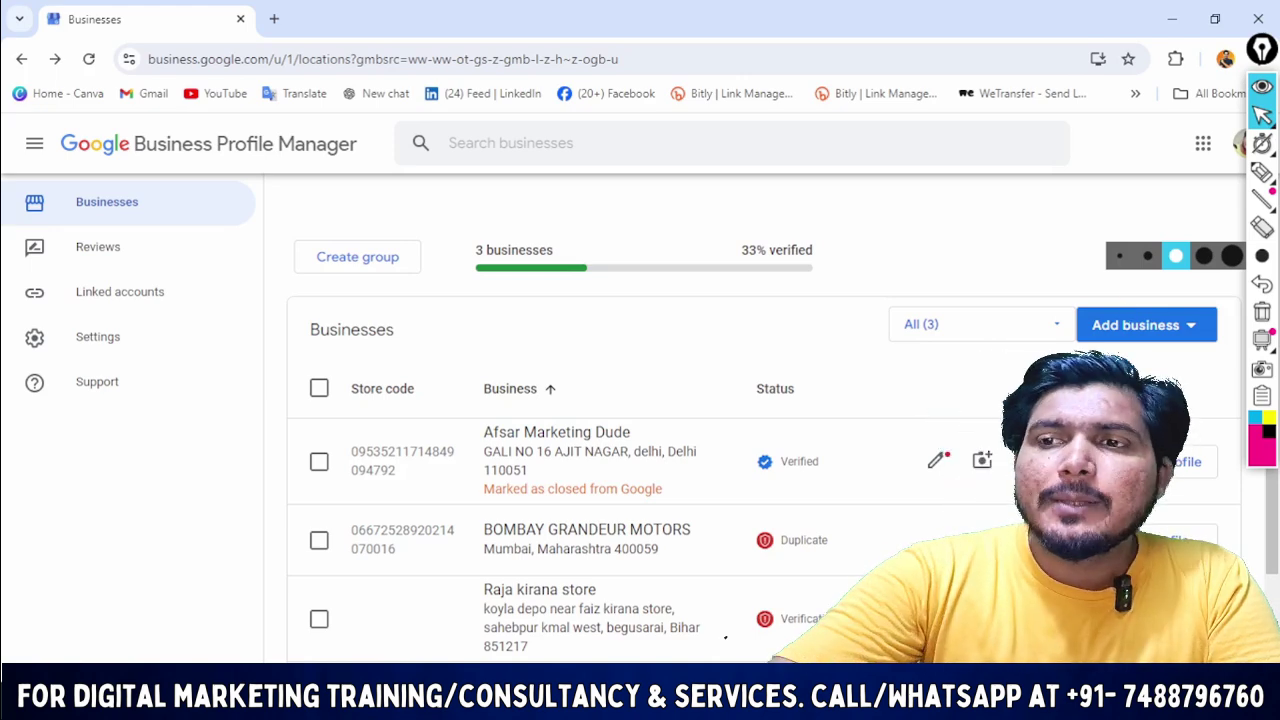
Circle the "Marked as closed from Google" label under the Afsar Marketing Dude business with the annotation pen.
left_click(1266, 174)
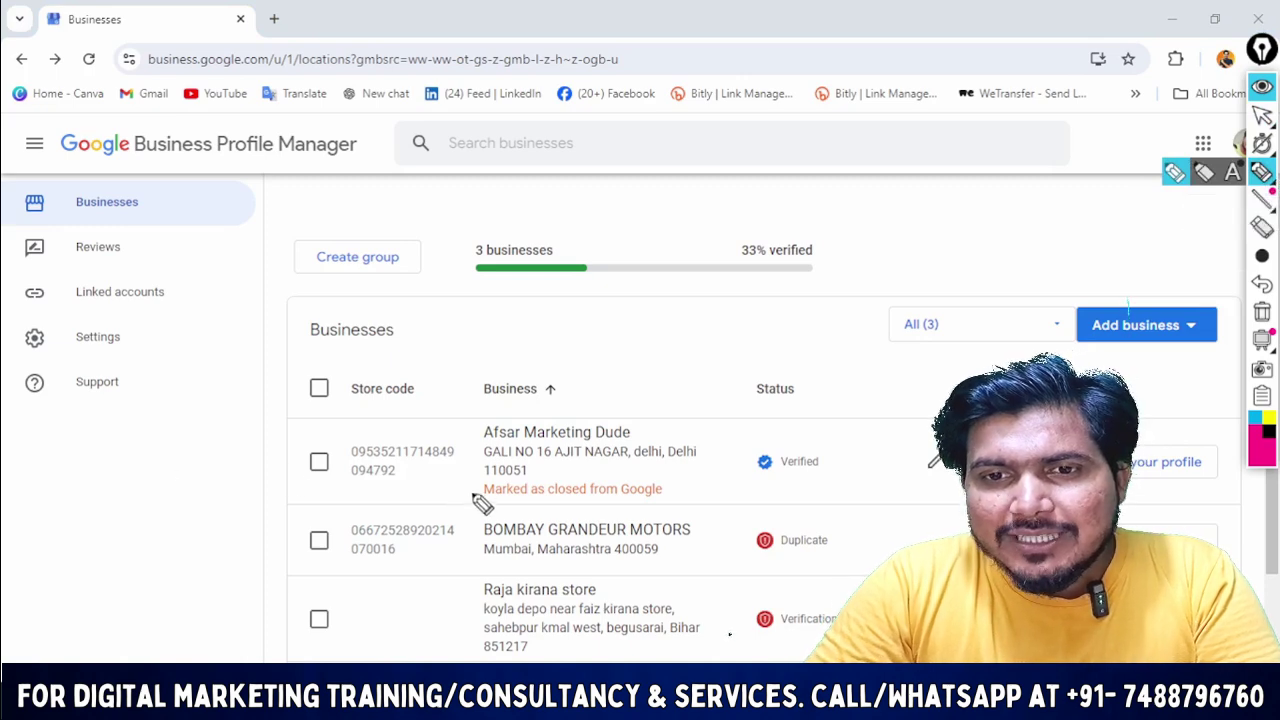
mouse_move(460, 486)
left_mouse_down()
mouse_move(522, 466)
mouse_move(692, 474)
left_mouse_up()
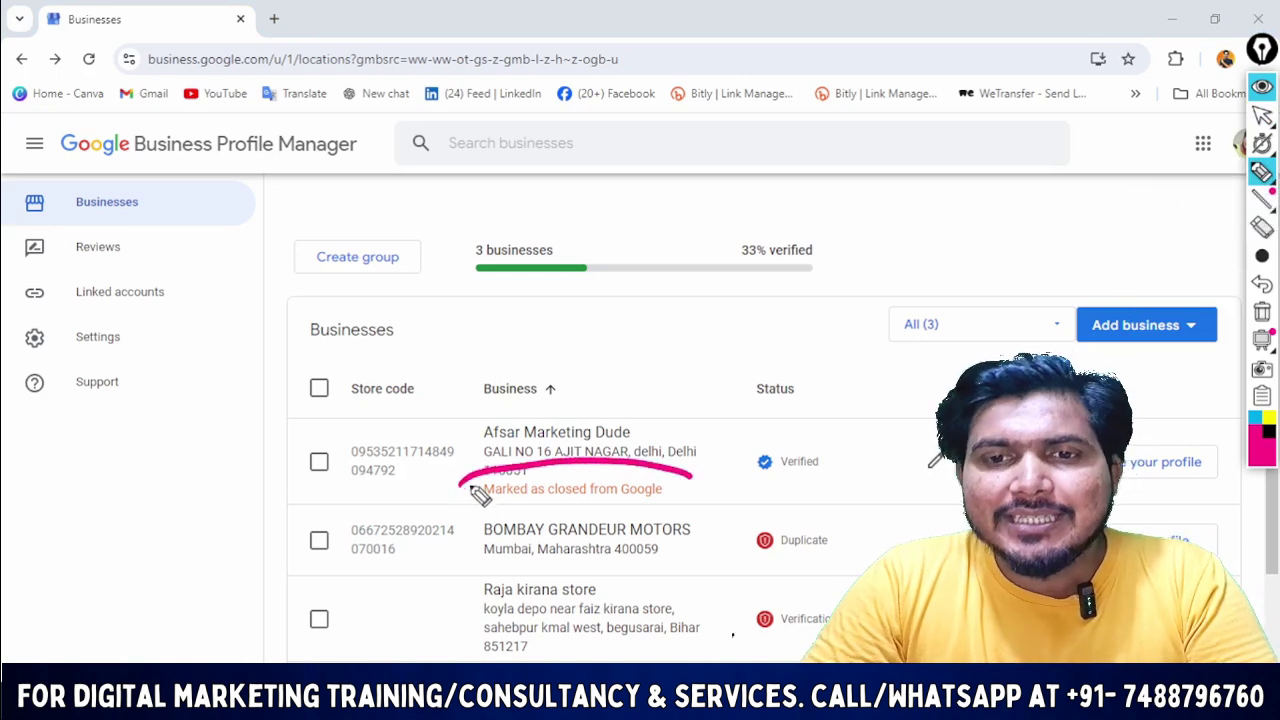
mouse_move(470, 488)
left_mouse_down()
mouse_move(484, 516)
mouse_move(585, 524)
mouse_move(680, 512)
mouse_move(698, 488)
left_mouse_up()
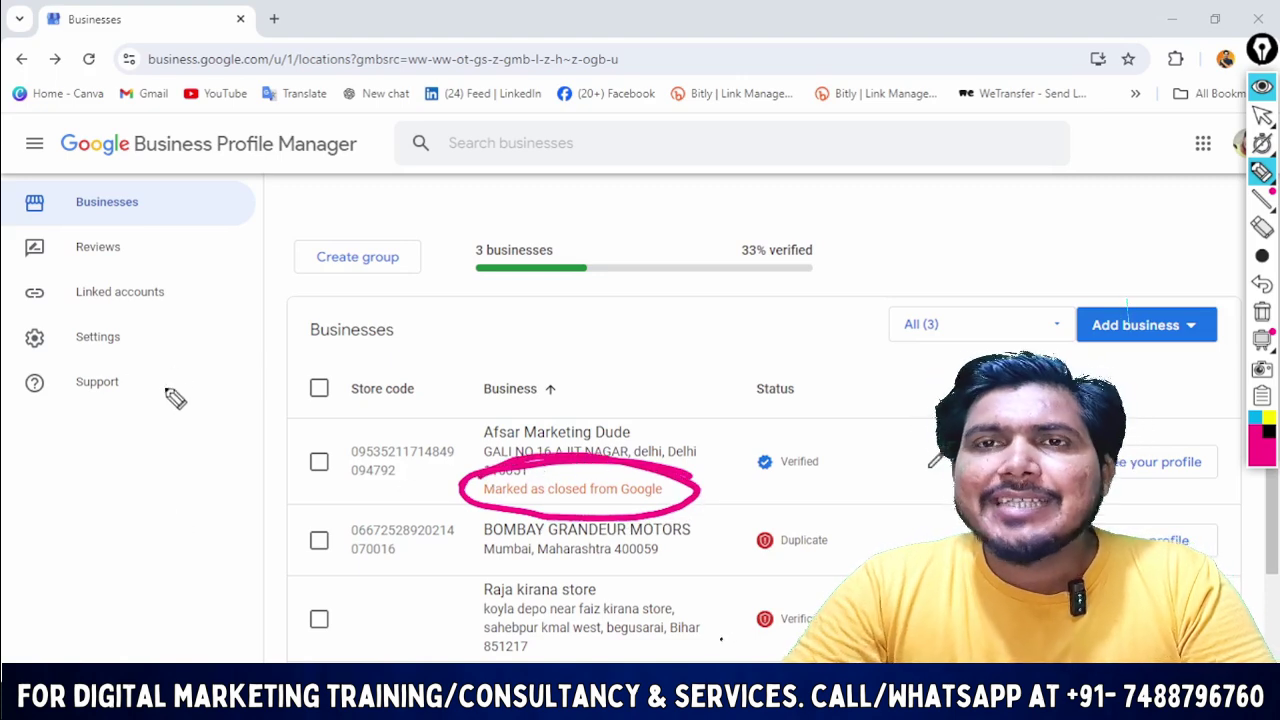
Handwrite boxed notes for temporary and permanent closure over the business list, and clear all annotations.
mouse_move(402, 306)
left_mouse_down()
mouse_move(394, 370)
mouse_move(448, 323)
mouse_move(570, 292)
left_mouse_up()
mouse_move(392, 405)
left_mouse_down()
mouse_move(375, 444)
mouse_move(425, 410)
mouse_move(500, 392)
mouse_move(545, 350)
mouse_move(588, 365)
left_mouse_up()
left_click_drag(325, 491, 590, 422)
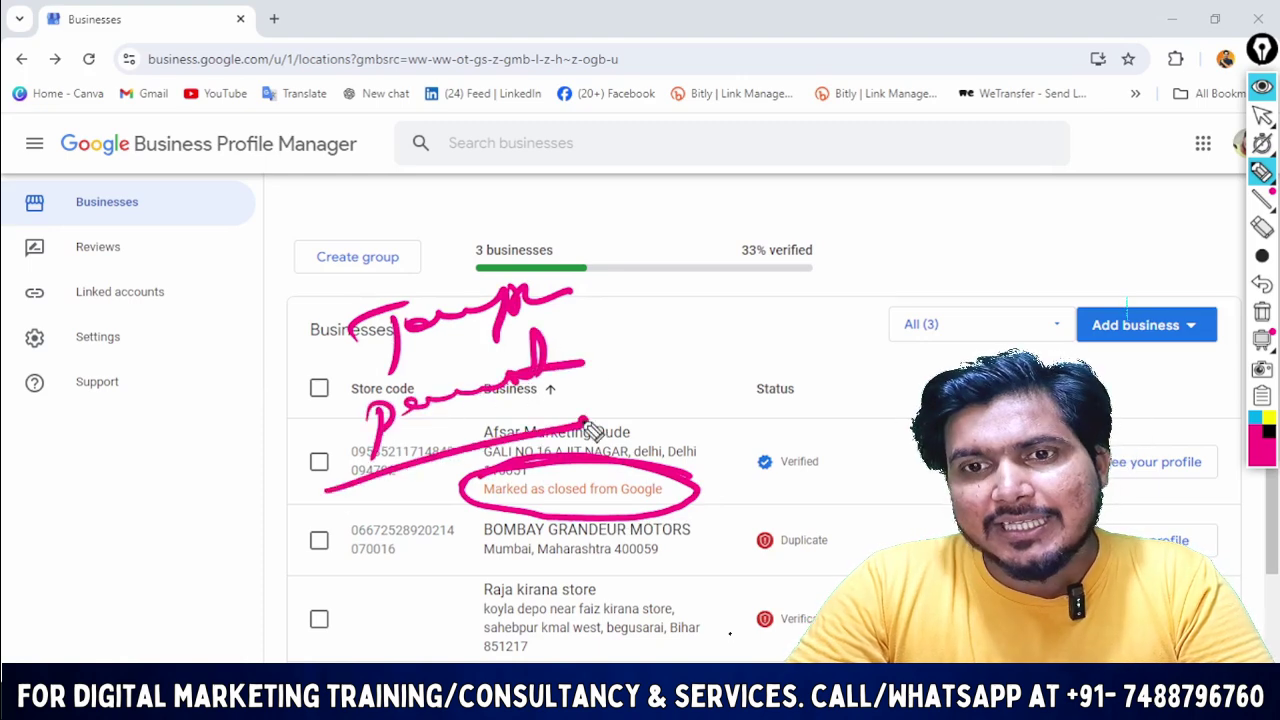
mouse_move(296, 346)
left_mouse_down()
mouse_move(572, 275)
mouse_move(118, 500)
left_mouse_up()
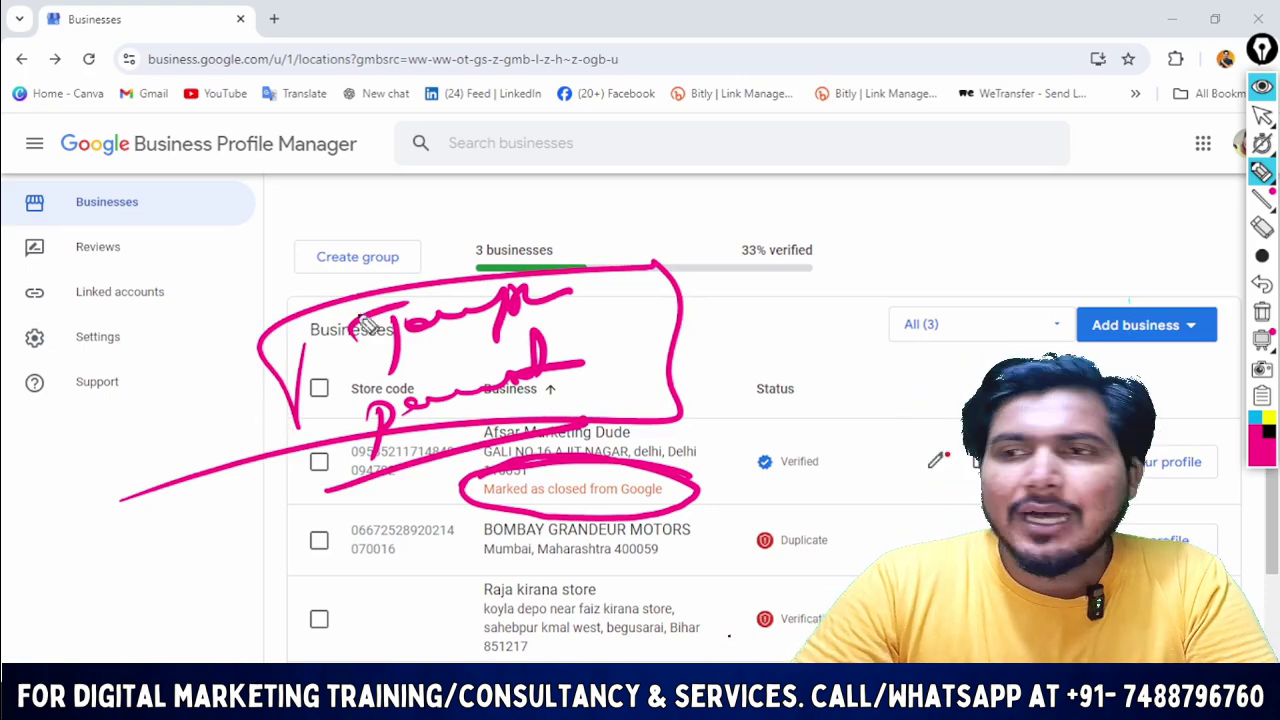
left_click(1262, 115)
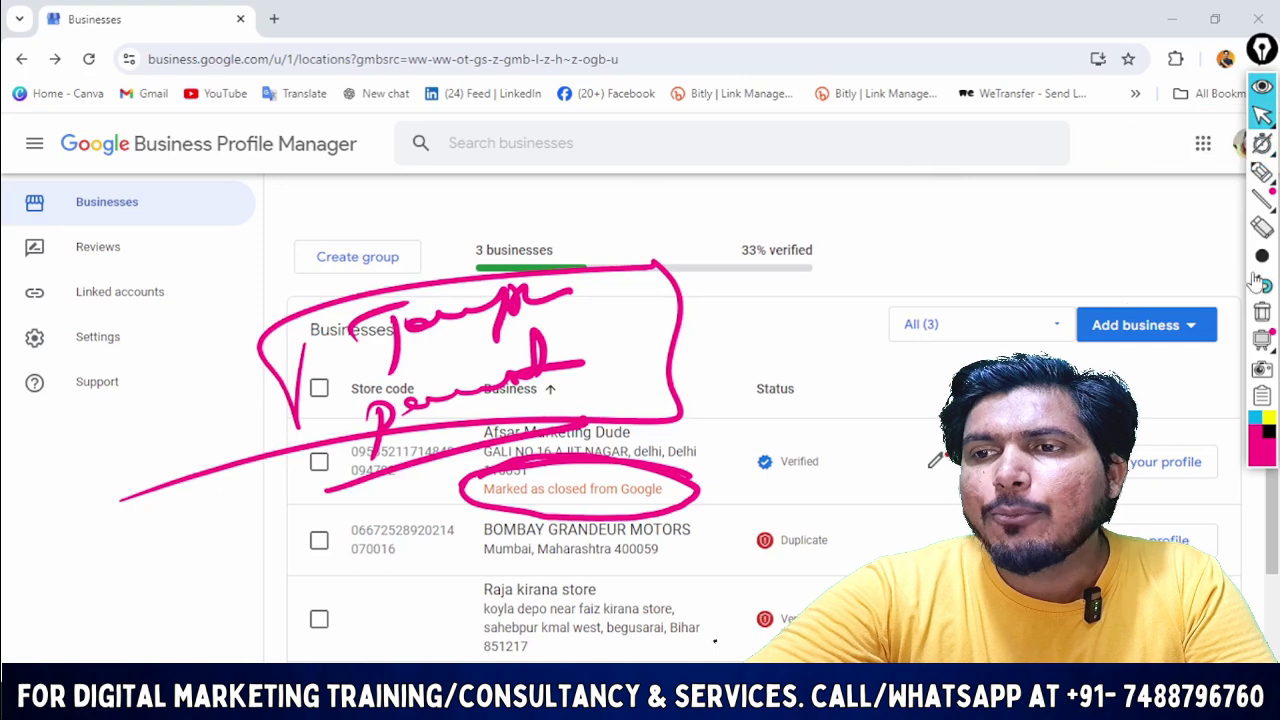
left_click(1262, 312)
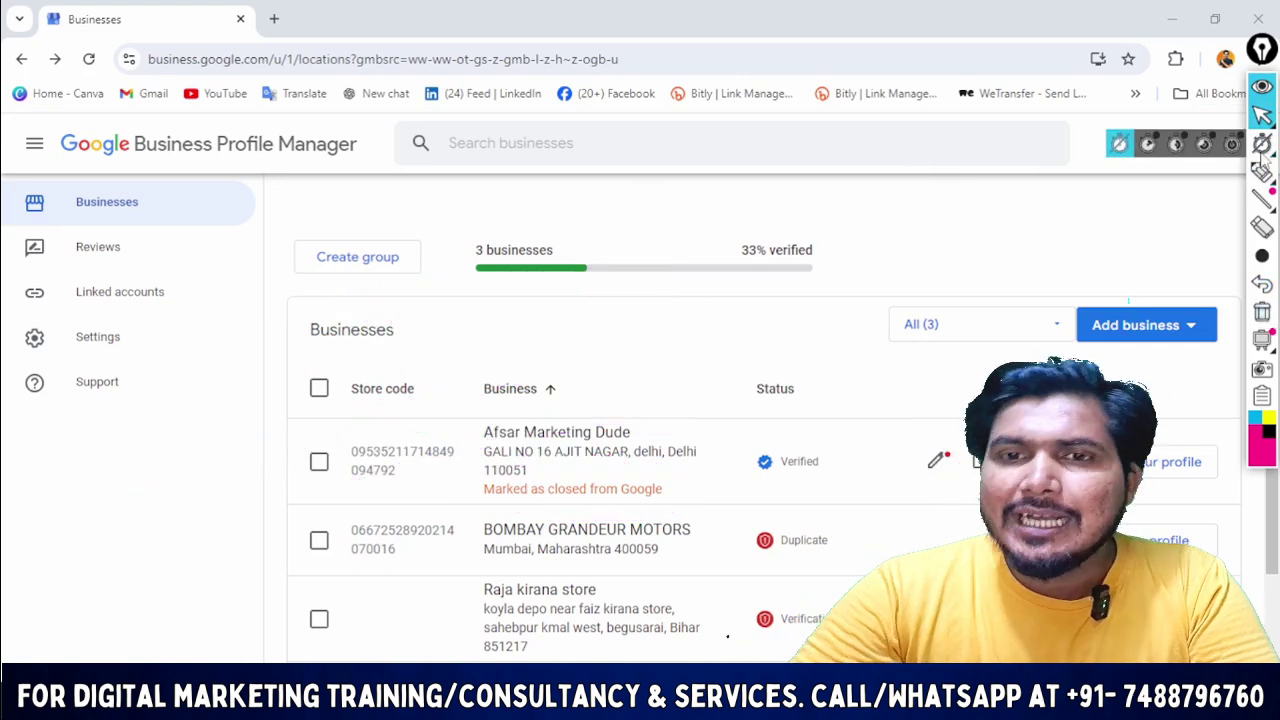
Open the Afsar Marketing Dude profile in Google Search and bring its Temporarily closed banner into view.
key("F5")
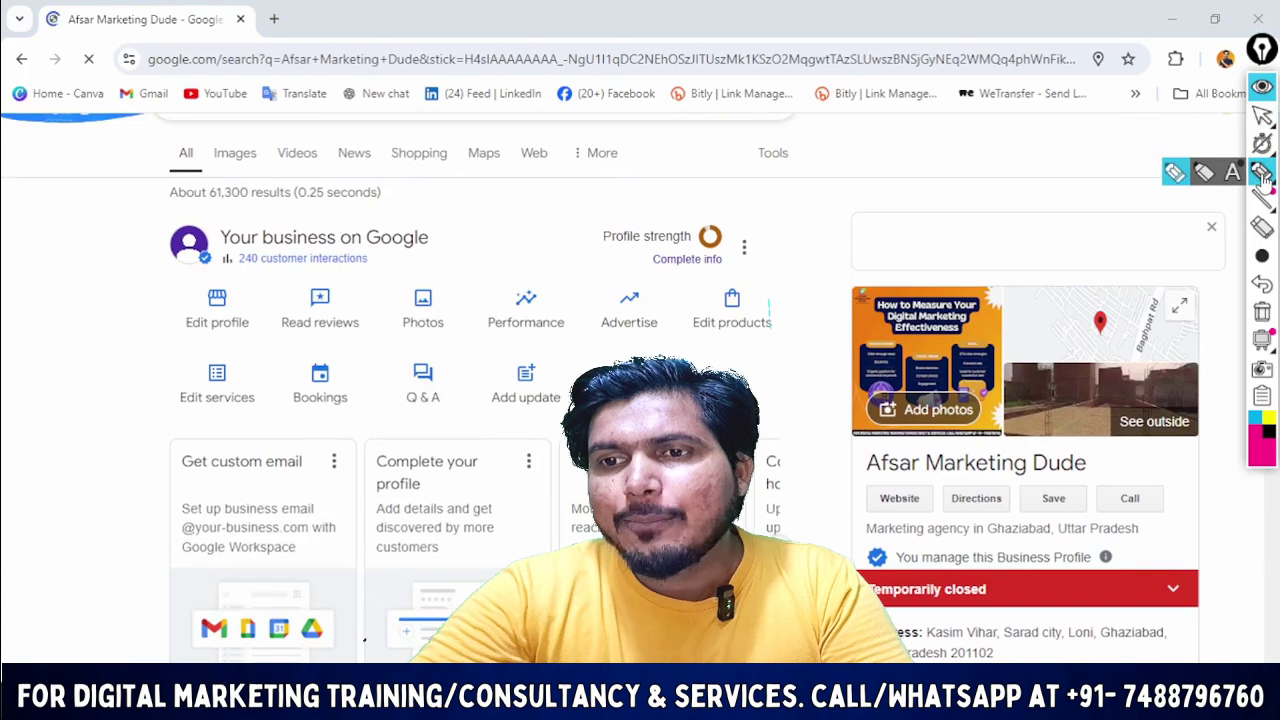
left_click(1262, 115)
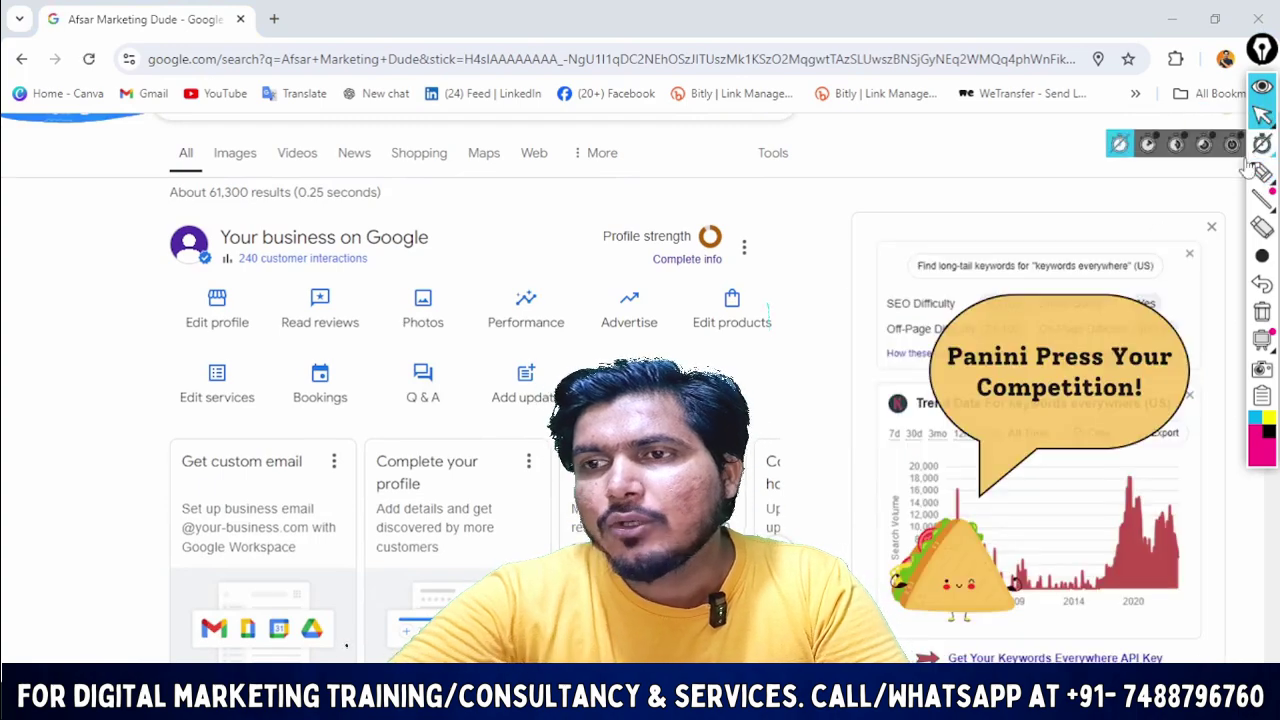
scroll(640, 400, "down", 3)
scroll(500, 420, "down", 4)
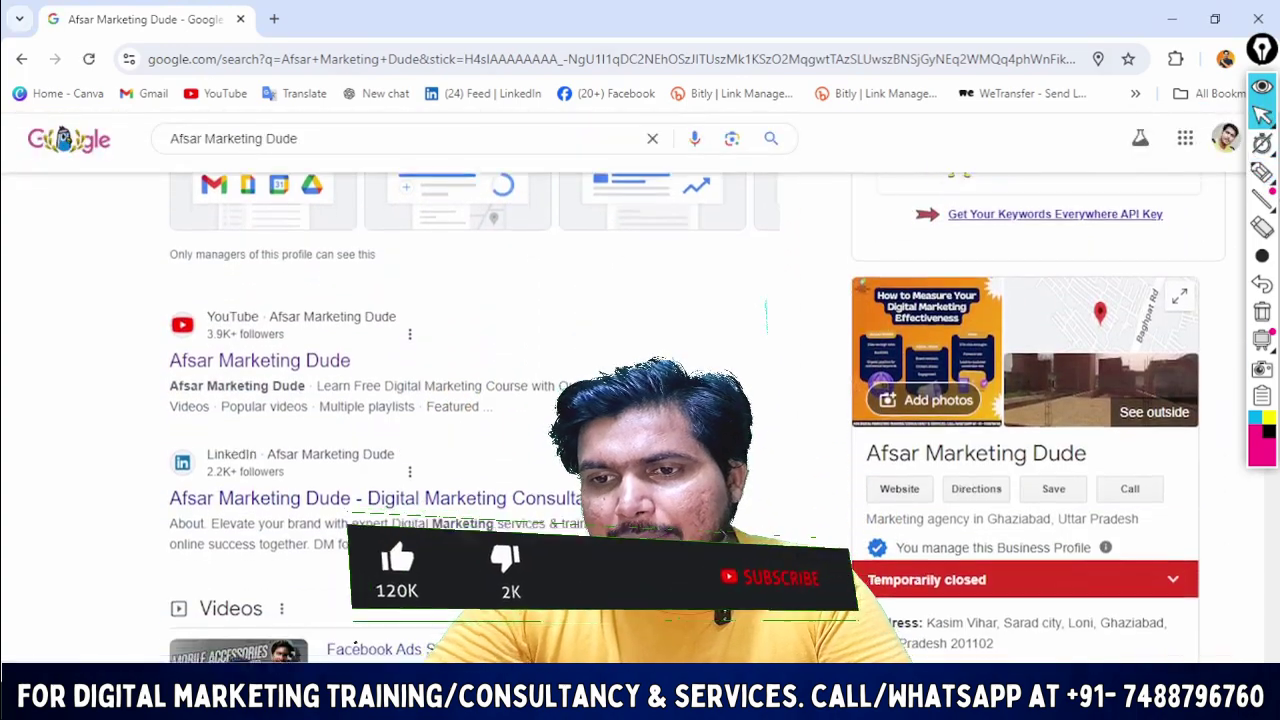
Outline the Temporarily closed banner with the pen and handwrite encircled notes beside it.
left_click(1262, 172)
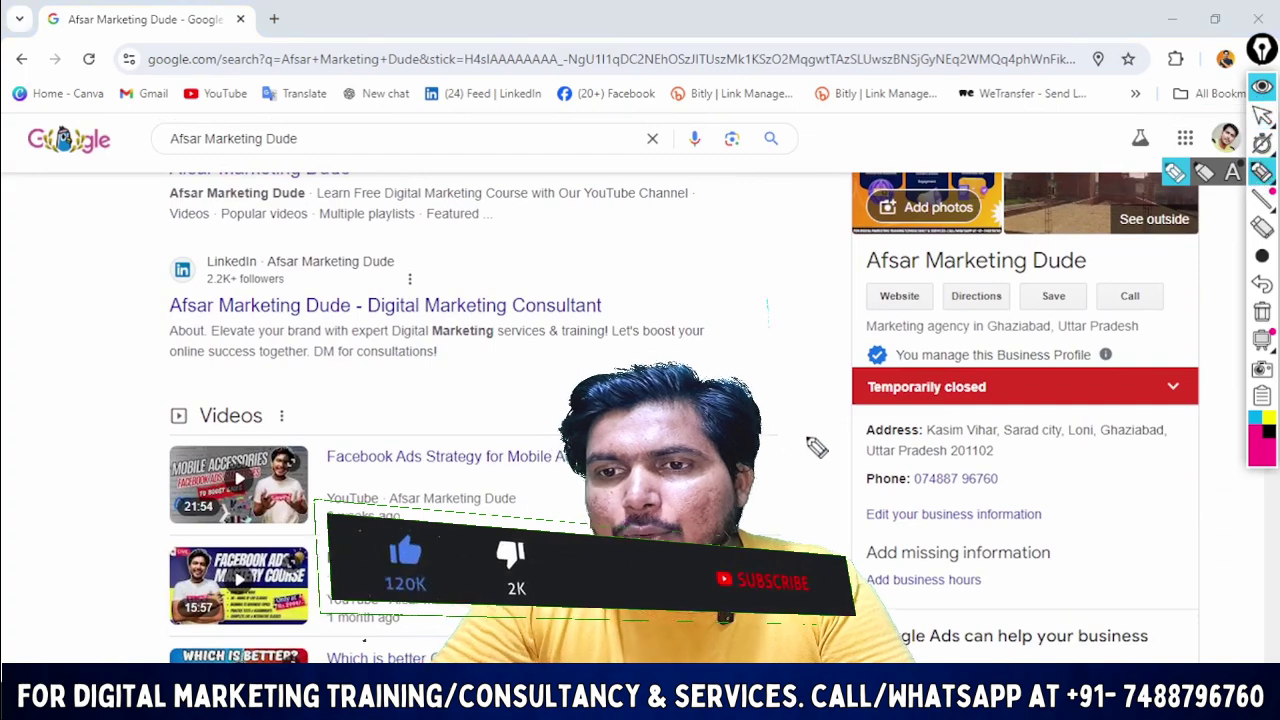
mouse_move(812, 410)
left_mouse_down()
mouse_move(1117, 354)
mouse_move(1210, 430)
mouse_move(835, 422)
left_mouse_up()
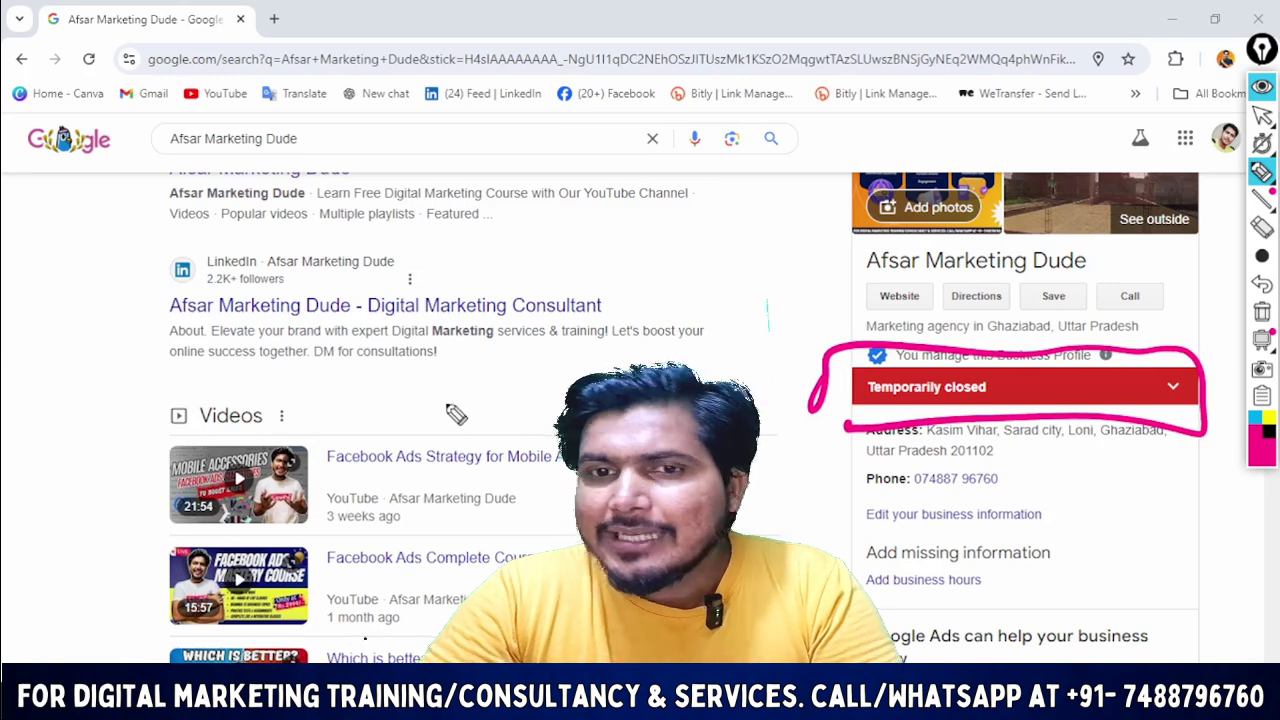
left_click_drag(428, 412, 492, 370)
mouse_move(465, 378)
left_mouse_down()
mouse_move(462, 438)
mouse_move(514, 406)
left_mouse_up()
left_click_drag(532, 390, 572, 383)
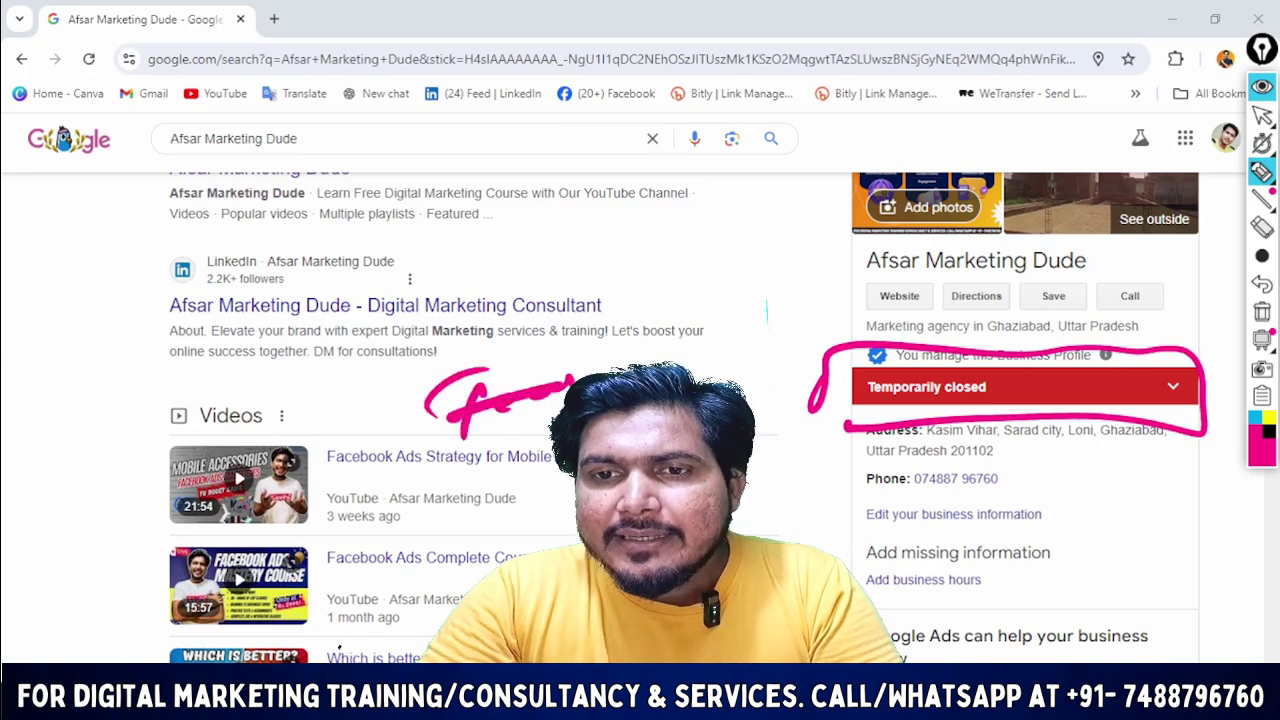
mouse_move(600, 498)
left_mouse_down()
mouse_move(800, 282)
mouse_move(598, 340)
left_mouse_up()
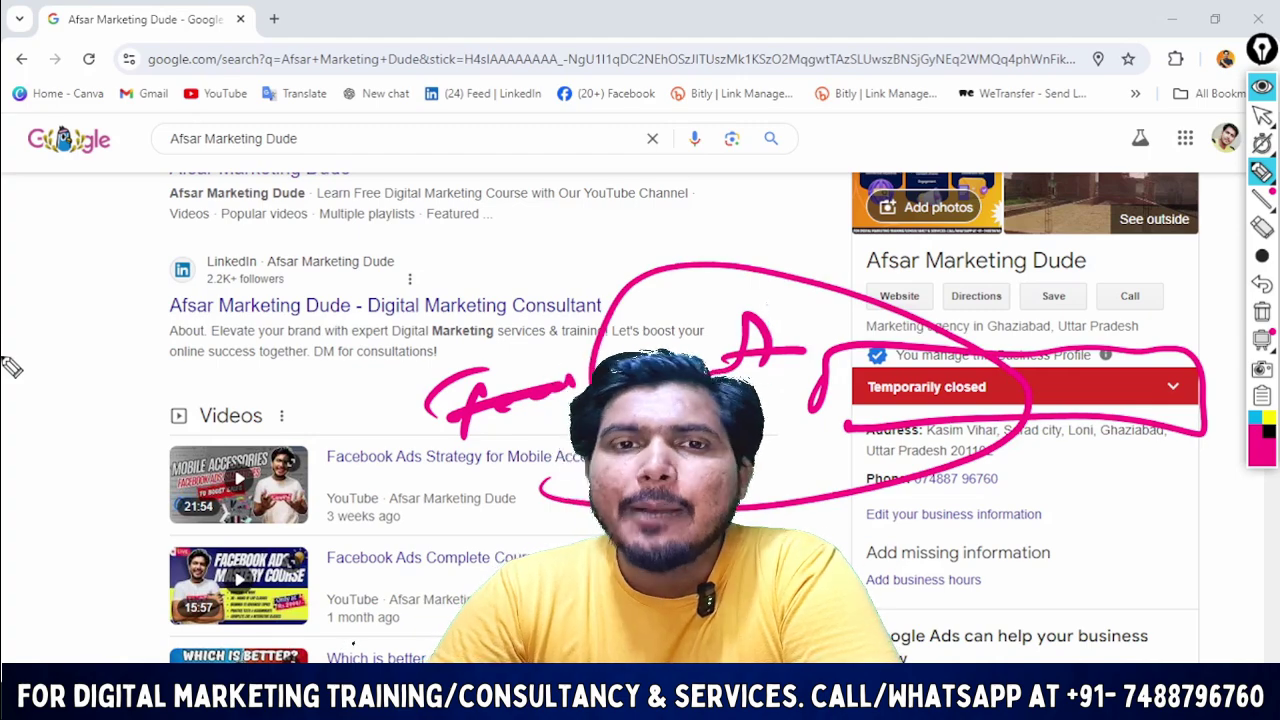
Handwrite notes about posting, activity and long duration across the search results, and mark the Temporarily closed banner again.
mouse_move(55, 322)
left_mouse_down()
mouse_move(57, 374)
mouse_move(137, 269)
mouse_move(91, 391)
mouse_move(150, 308)
mouse_move(236, 334)
mouse_move(228, 288)
left_mouse_up()
left_click_drag(143, 457, 185, 440)
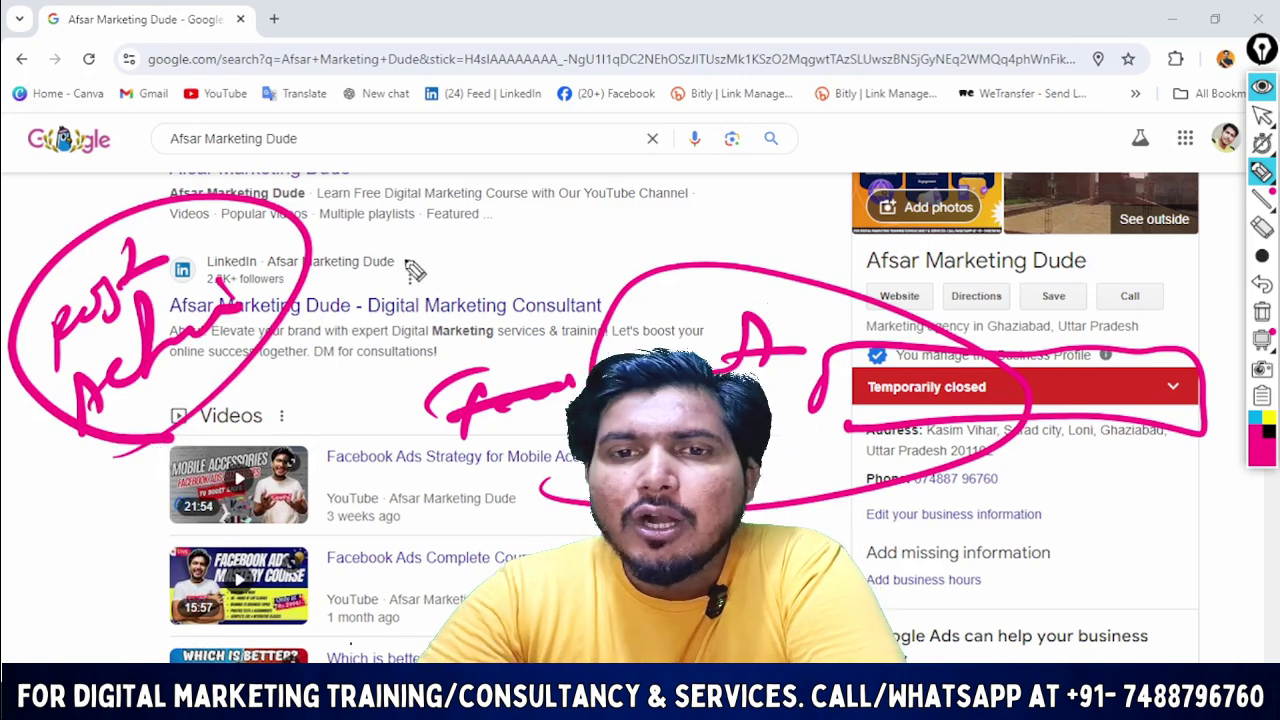
mouse_move(378, 248)
left_mouse_down()
mouse_move(423, 290)
mouse_move(578, 213)
mouse_move(643, 206)
mouse_move(640, 243)
left_mouse_up()
left_click_drag(274, 396, 655, 305)
left_click_drag(827, 400, 792, 432)
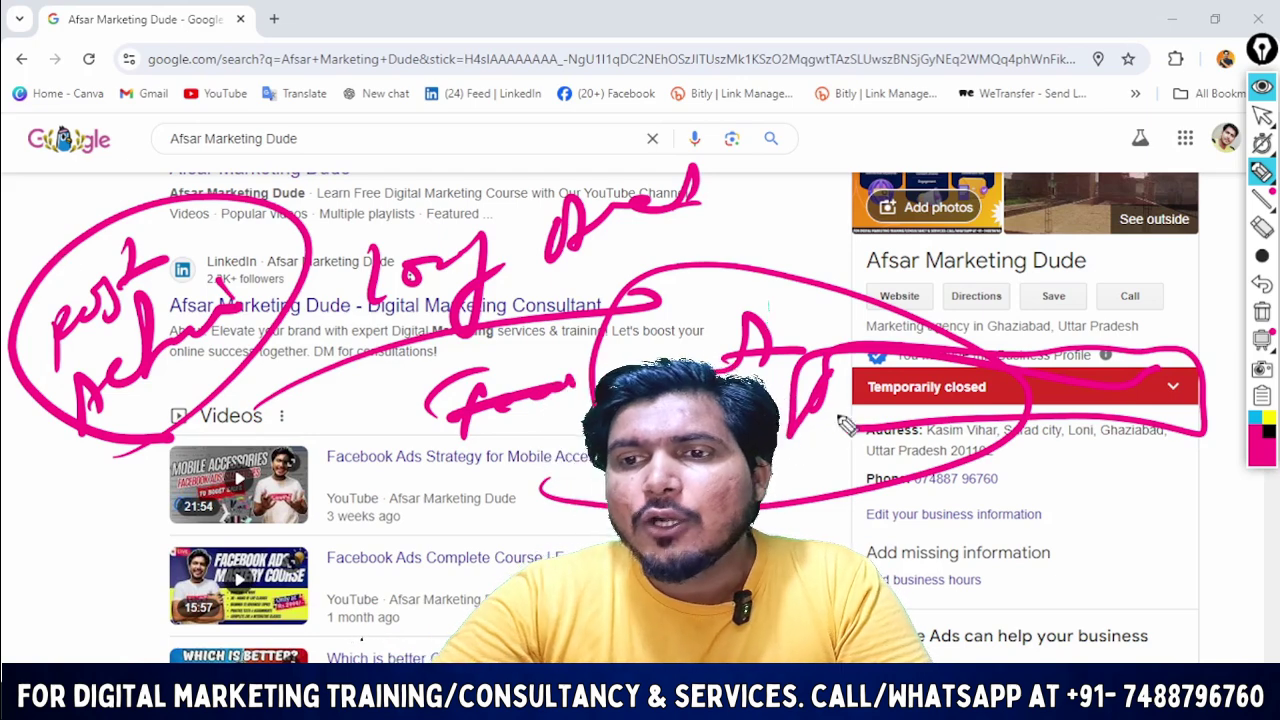
mouse_move(843, 425)
left_mouse_down()
mouse_move(838, 378)
mouse_move(1130, 383)
left_mouse_up()
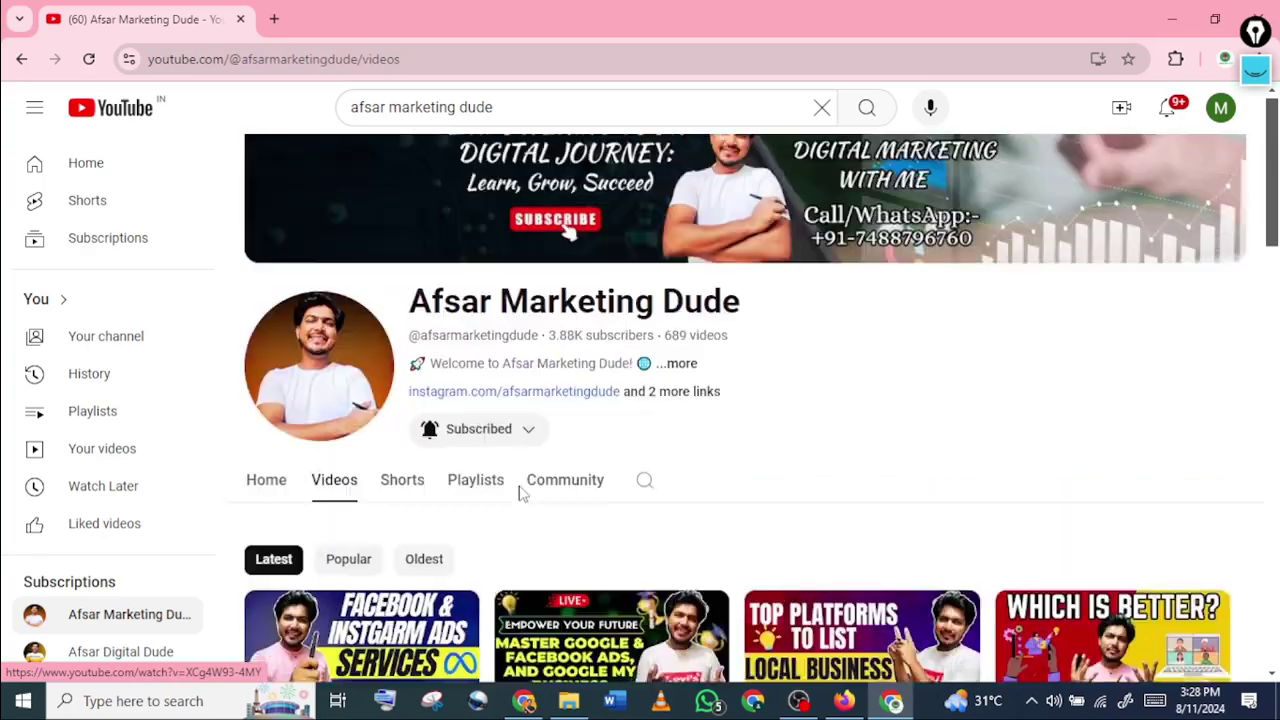
Browse the videos and playlists of the Afsar Marketing Dude YouTube channel and open the Google My Business Full Course playlist.
scroll(518, 505, "down", 5)
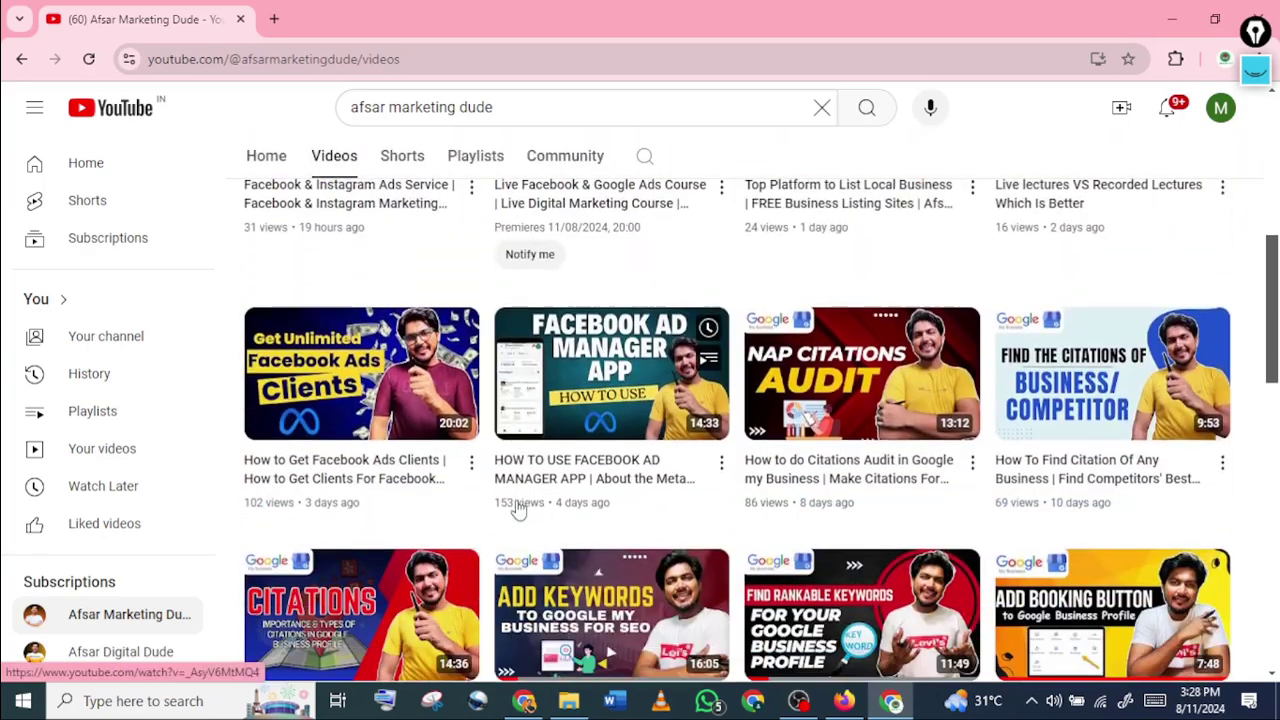
scroll(518, 508, "down", 6)
left_click(475, 156)
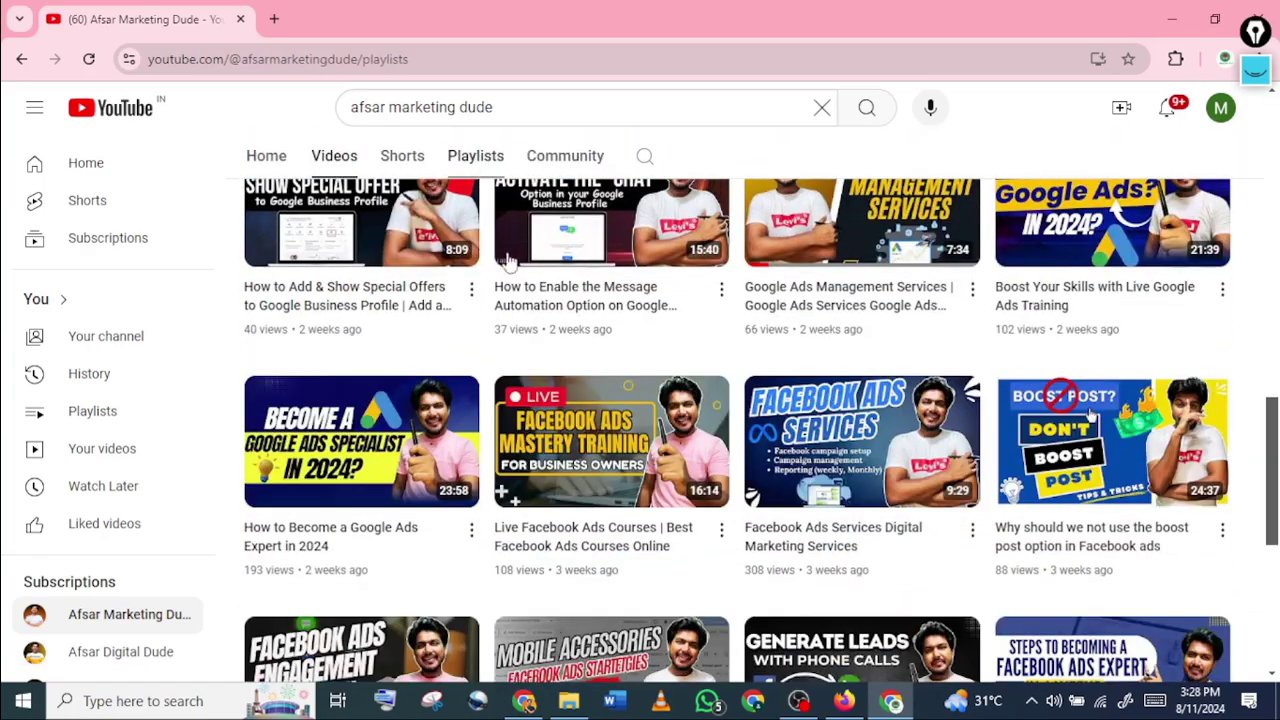
scroll(530, 380, "down", 4)
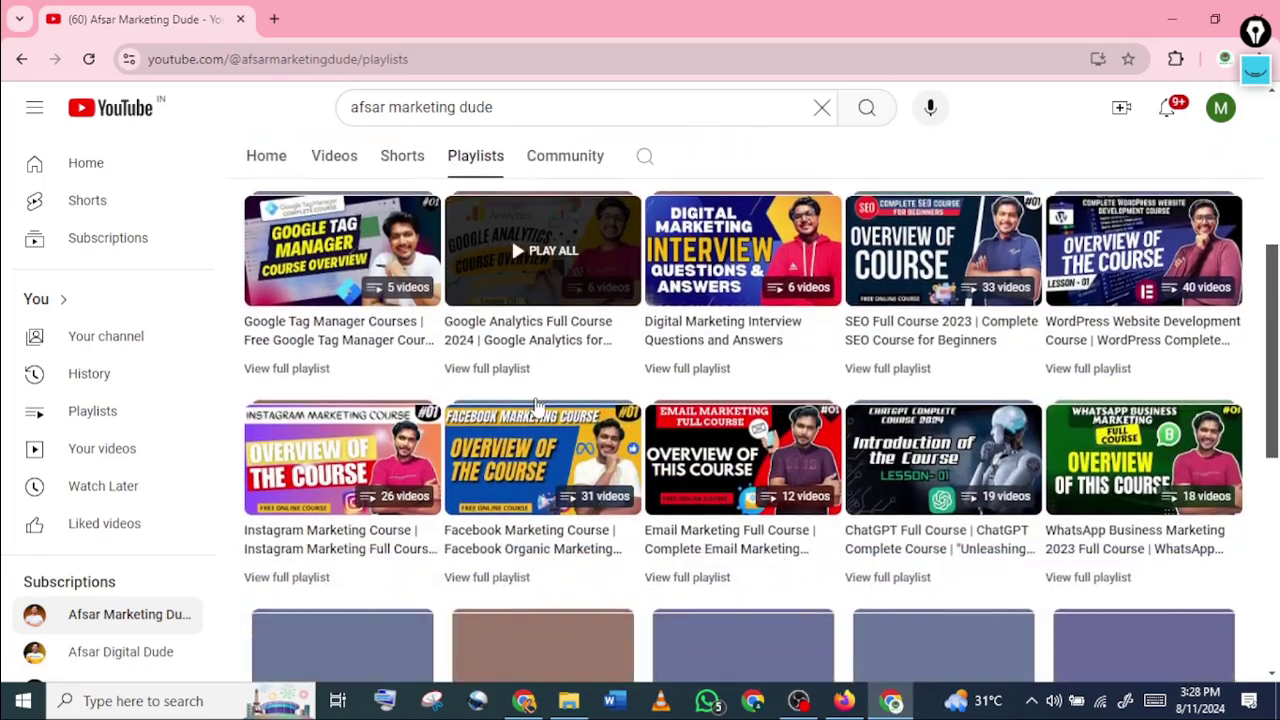
scroll(537, 403, "down", 3)
left_click(343, 360)
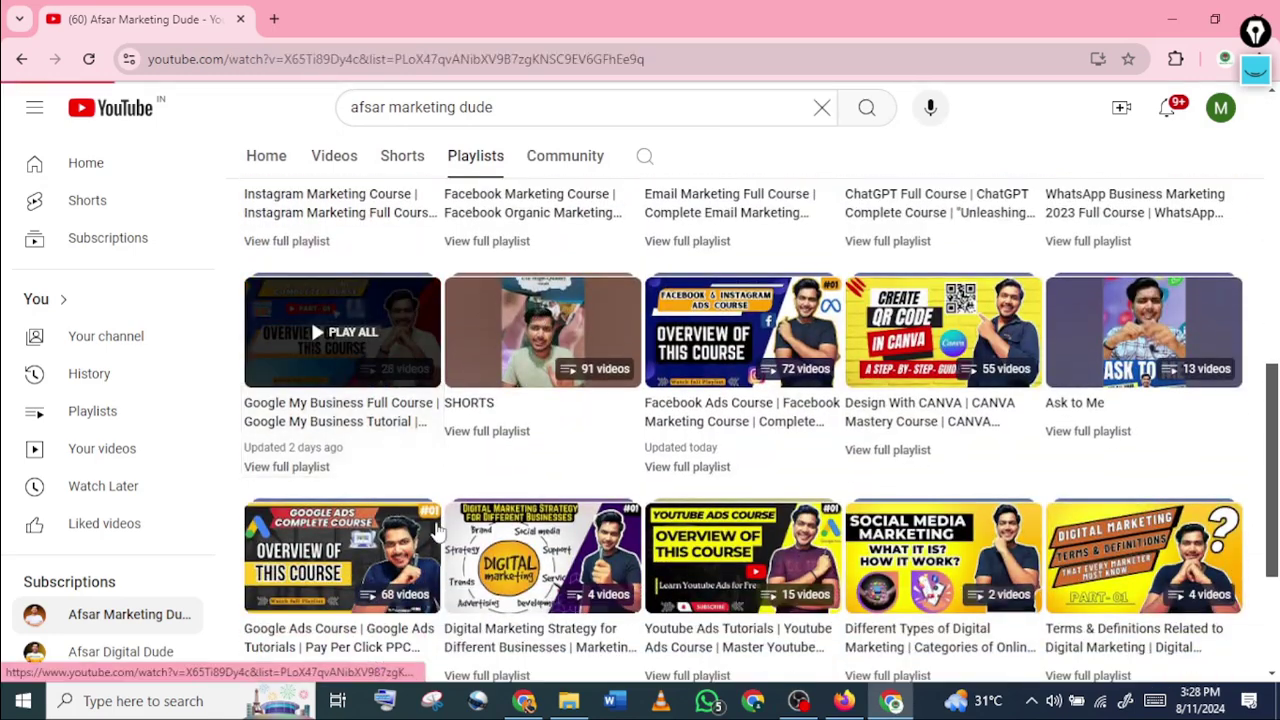
Switch to the browser window with the Google My Business Full Course playlist page and look through its list of videos.
left_click(523, 700)
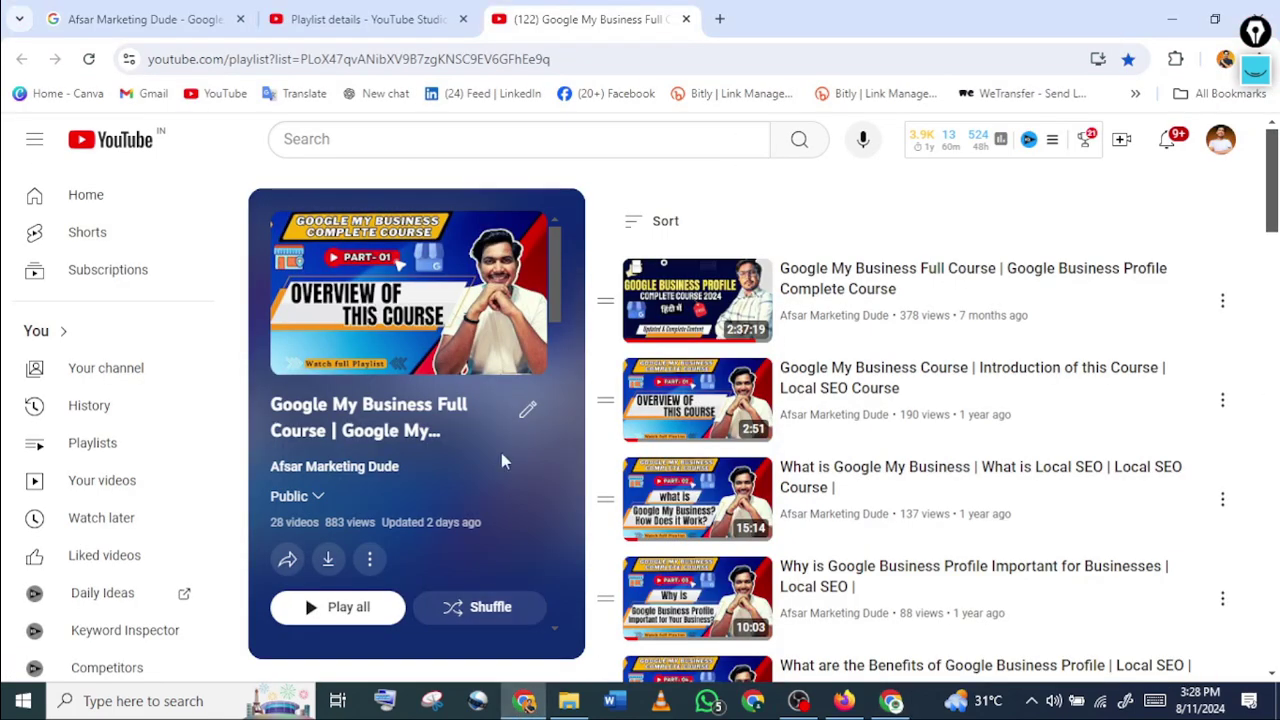
scroll(490, 418, "down", 1)
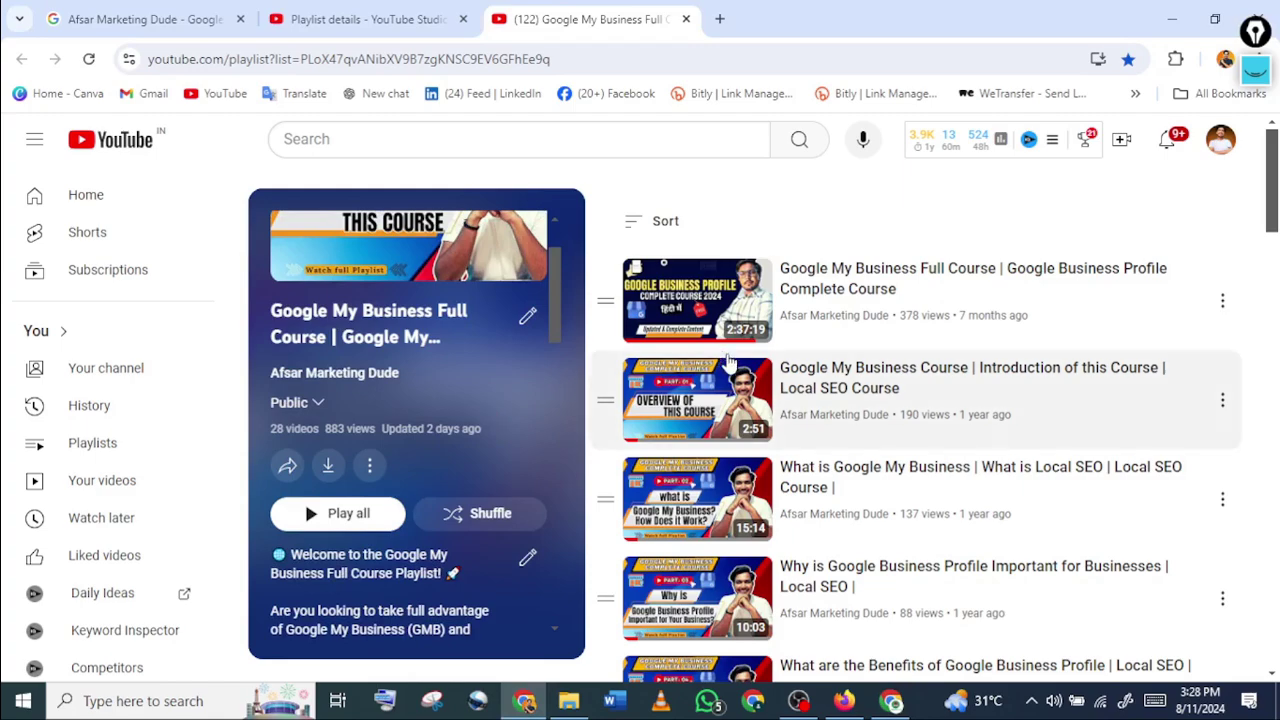
scroll(304, 535, "up", 1)
scroll(814, 371, "down", 2)
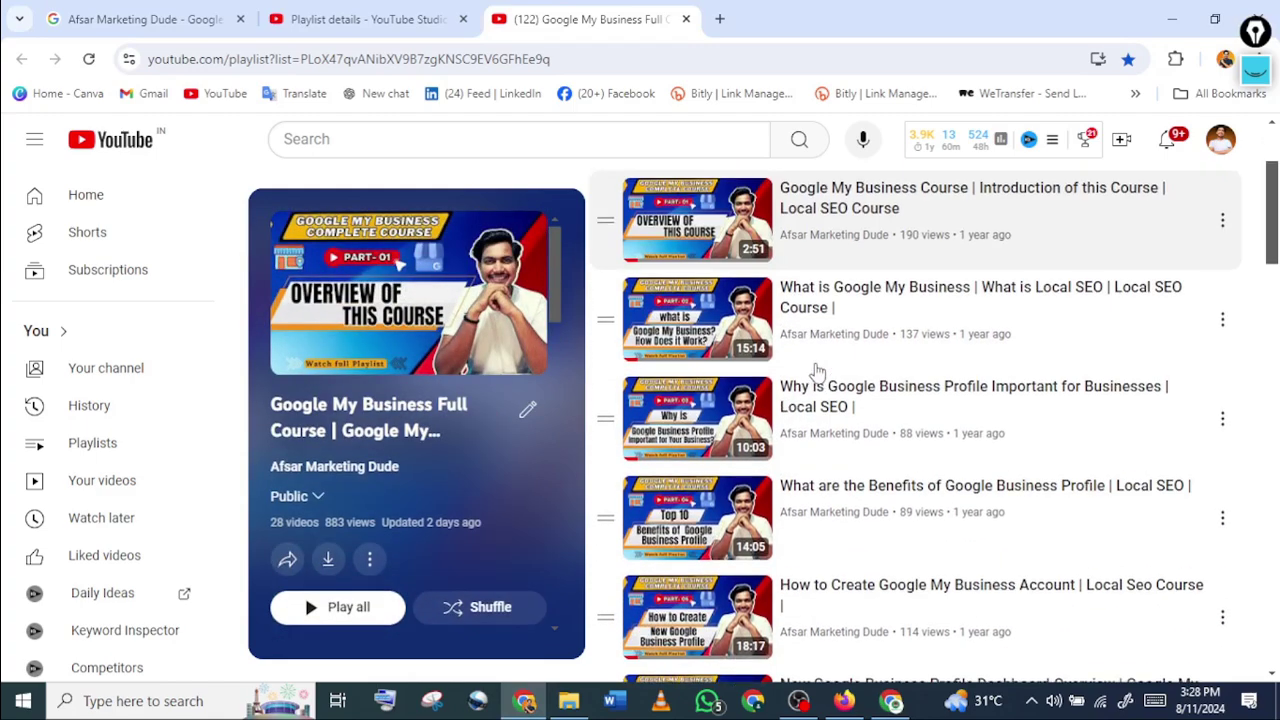
scroll(814, 371, "down", 7)
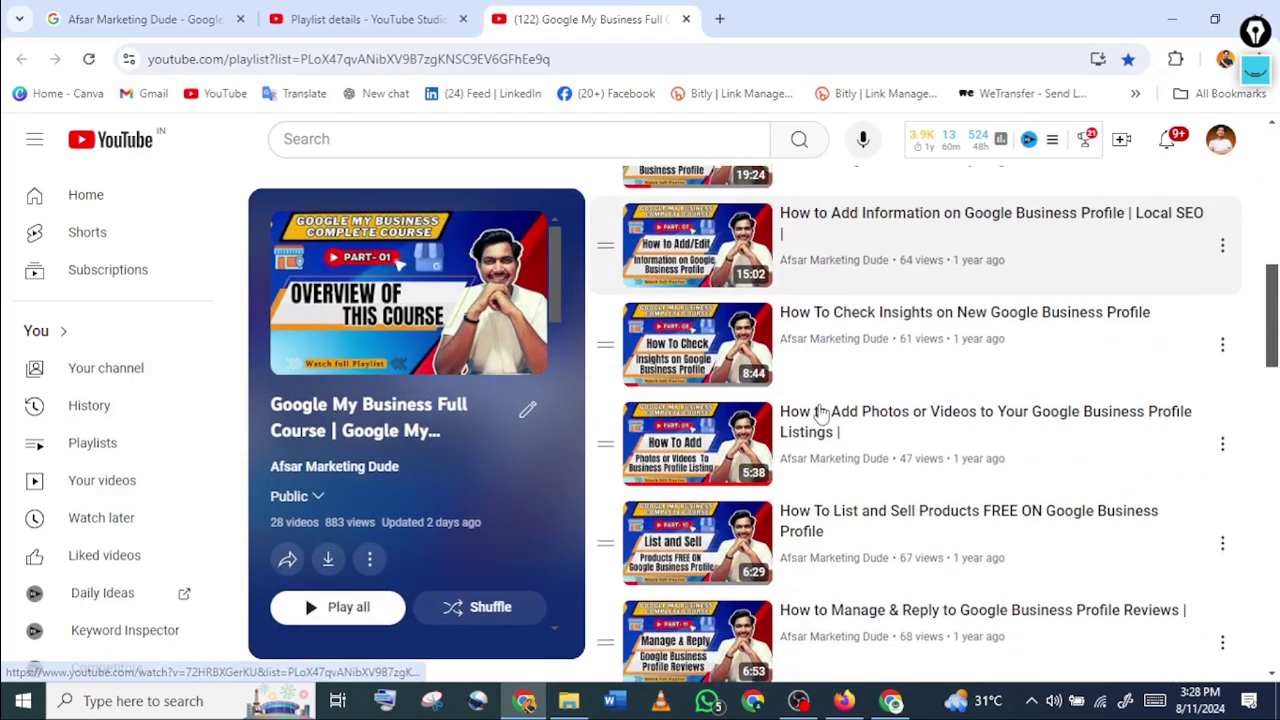
scroll(820, 411, "down", 5)
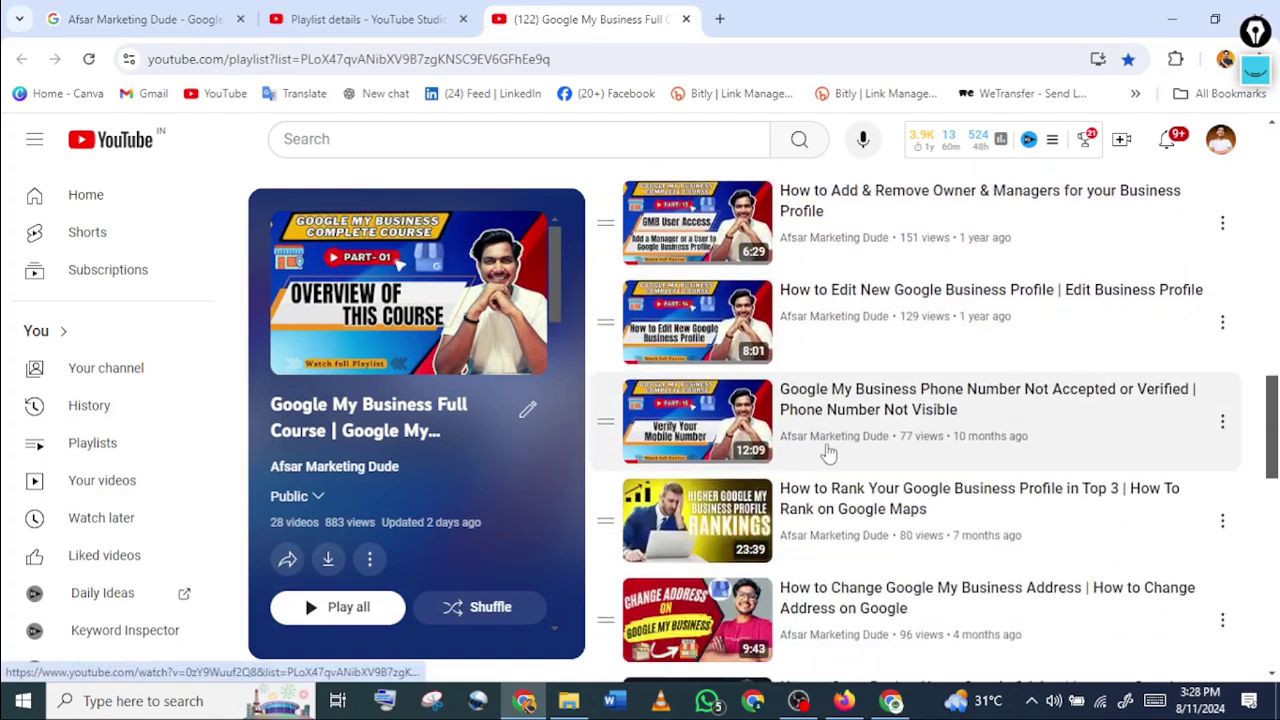
scroll(830, 460, "down", 7)
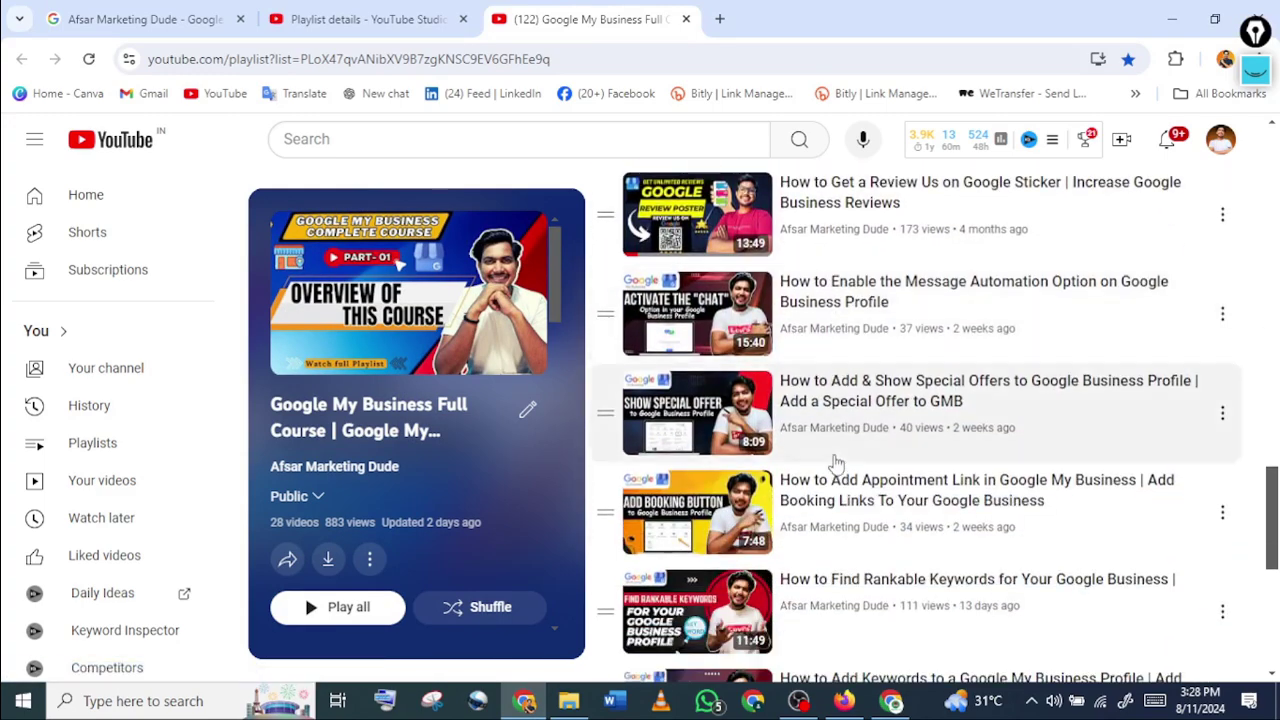
scroll(850, 480, "down", 3)
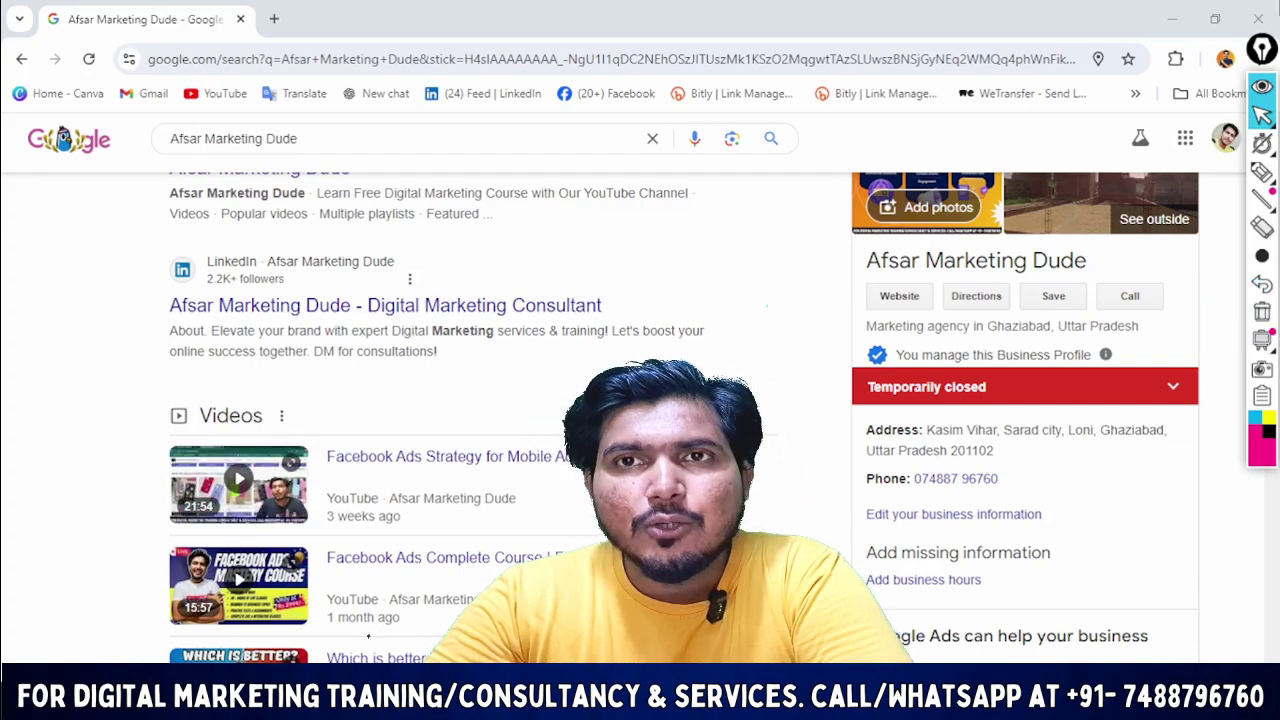
Expand the Temporarily closed banner in the business panel and underline its text about suggesting an edit.
scroll(360, 640, "down", 1)
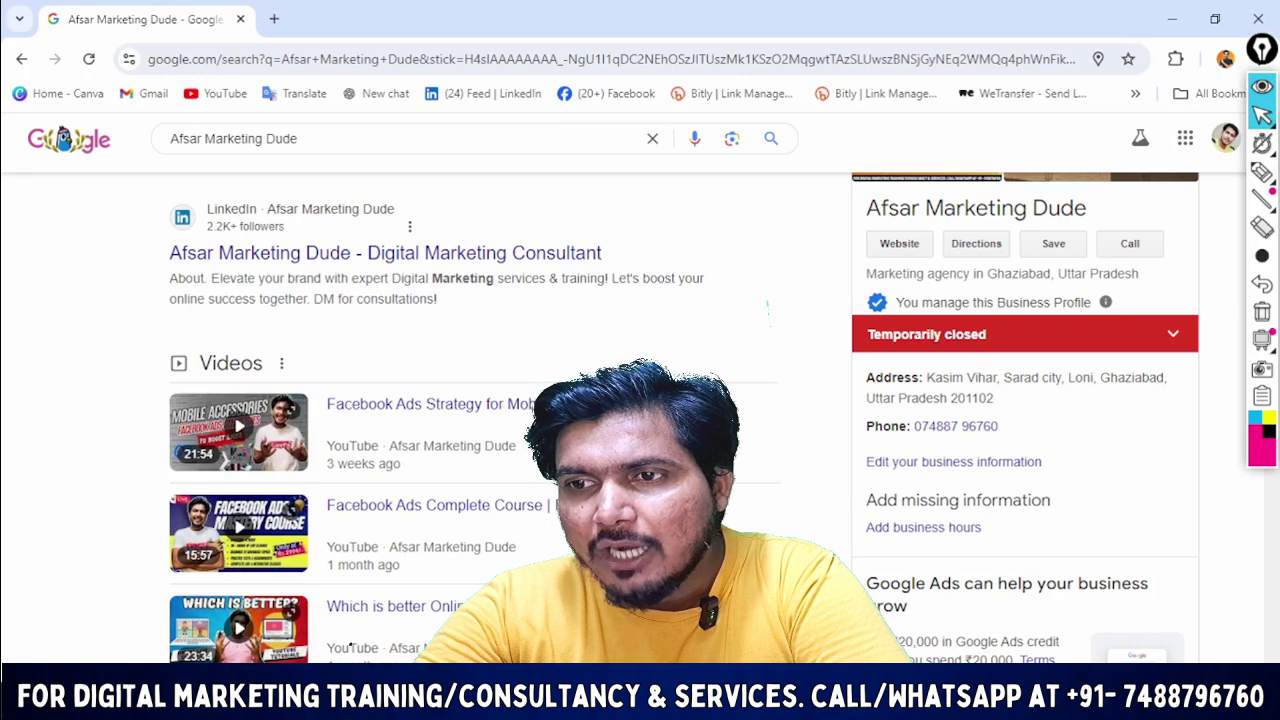
left_click(1173, 334)
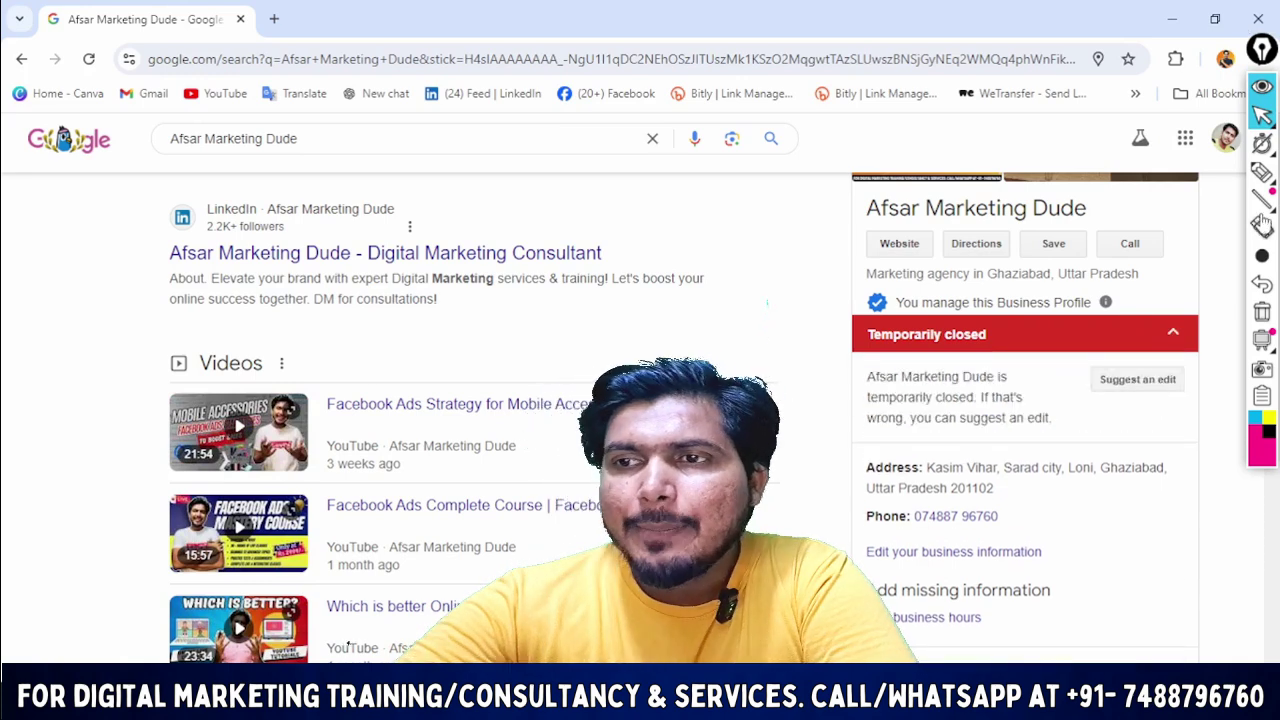
left_click(1262, 172)
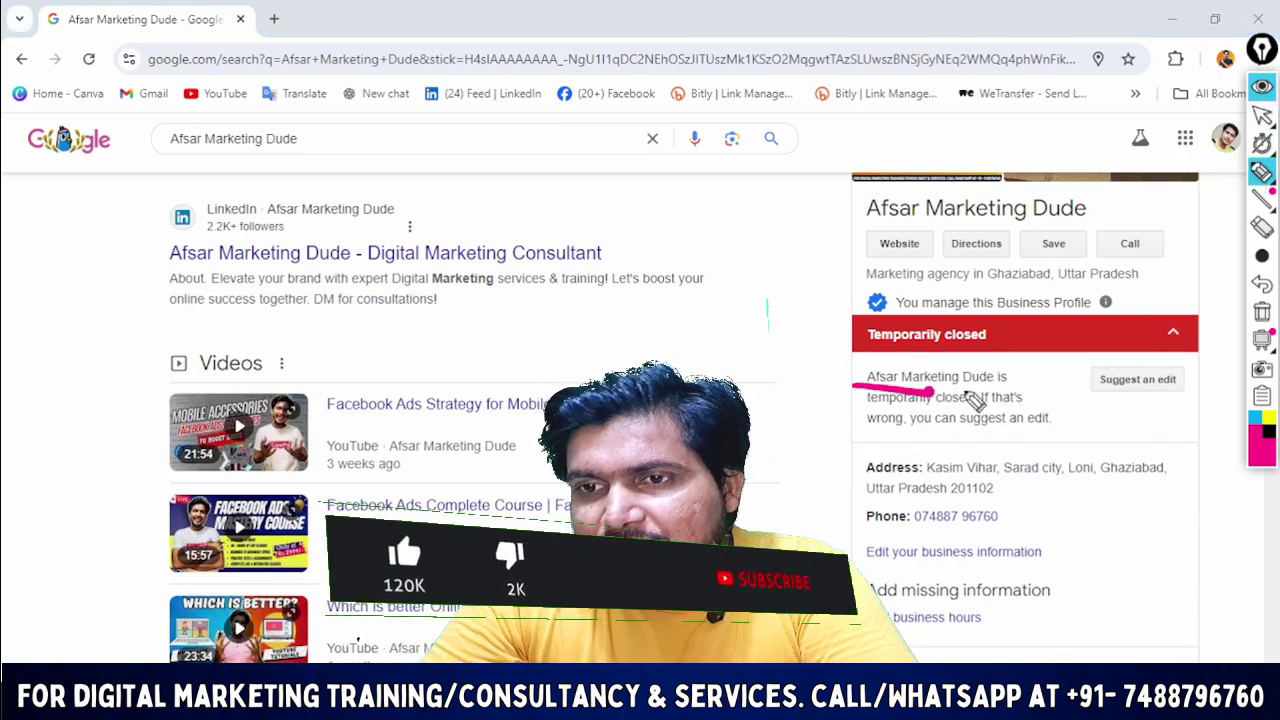
left_click_drag(965, 381, 995, 380)
left_click_drag(855, 398, 1021, 406)
left_click_drag(869, 424, 1057, 431)
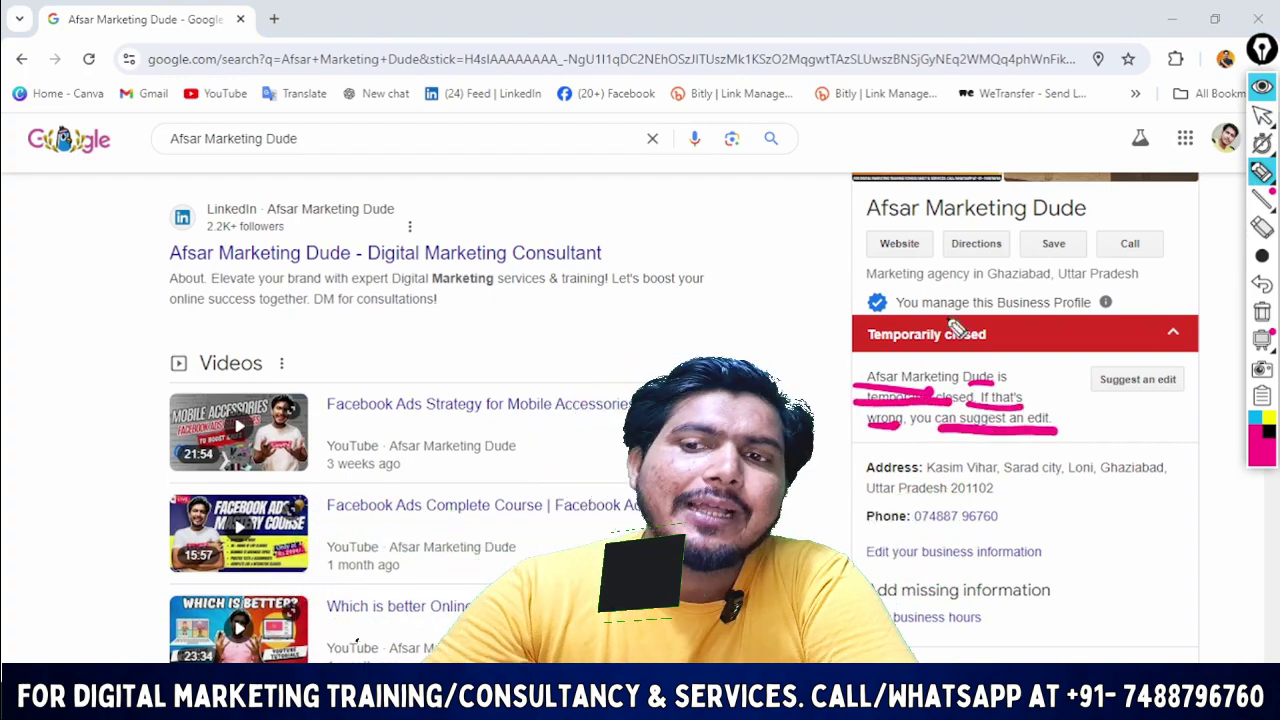
Open the profile's business information editor and bring the business hours options into view.
left_click(1263, 117)
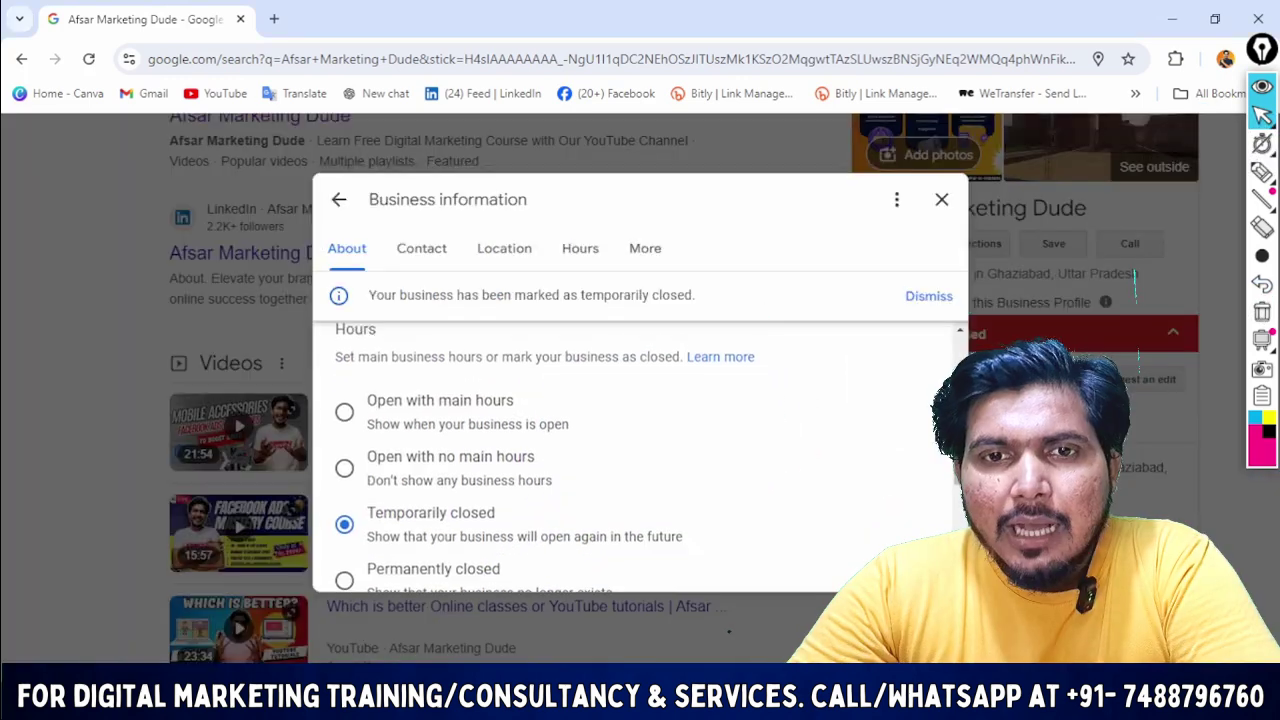
scroll(545, 458, "down", 1)
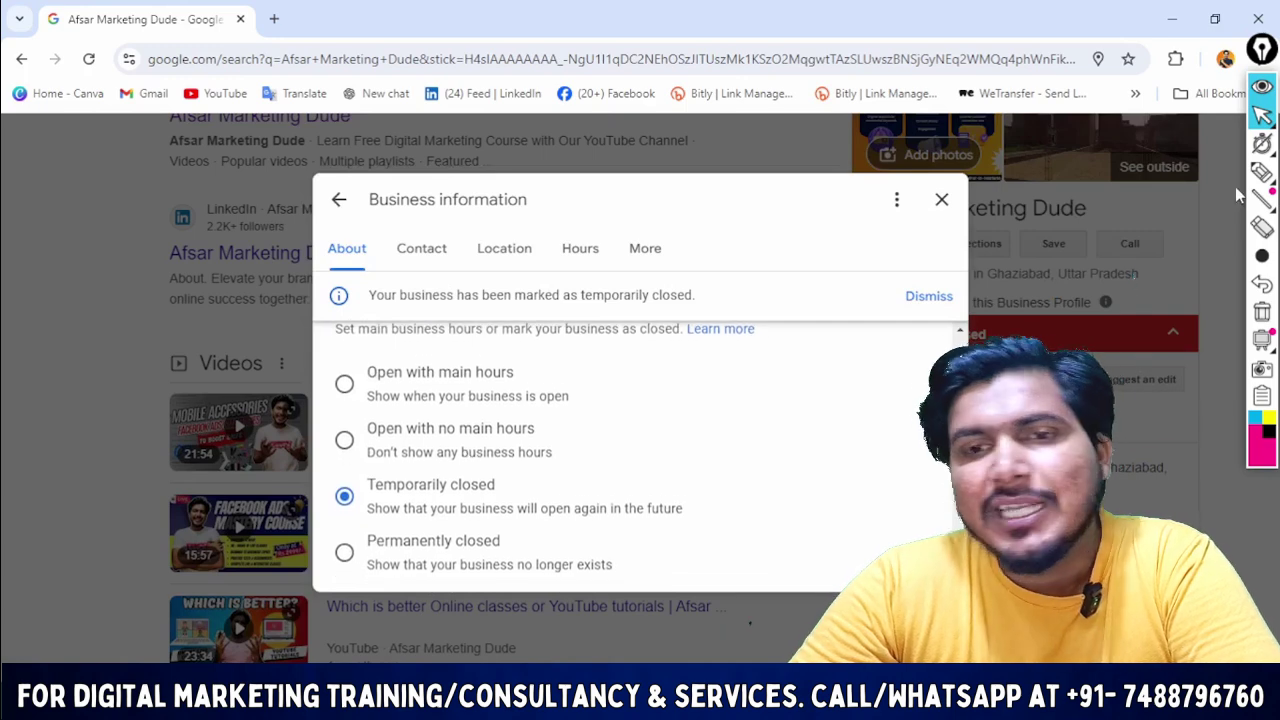
Handwrite a note about the business being shut down beside the Business information dialog and underline both words.
left_click(1262, 172)
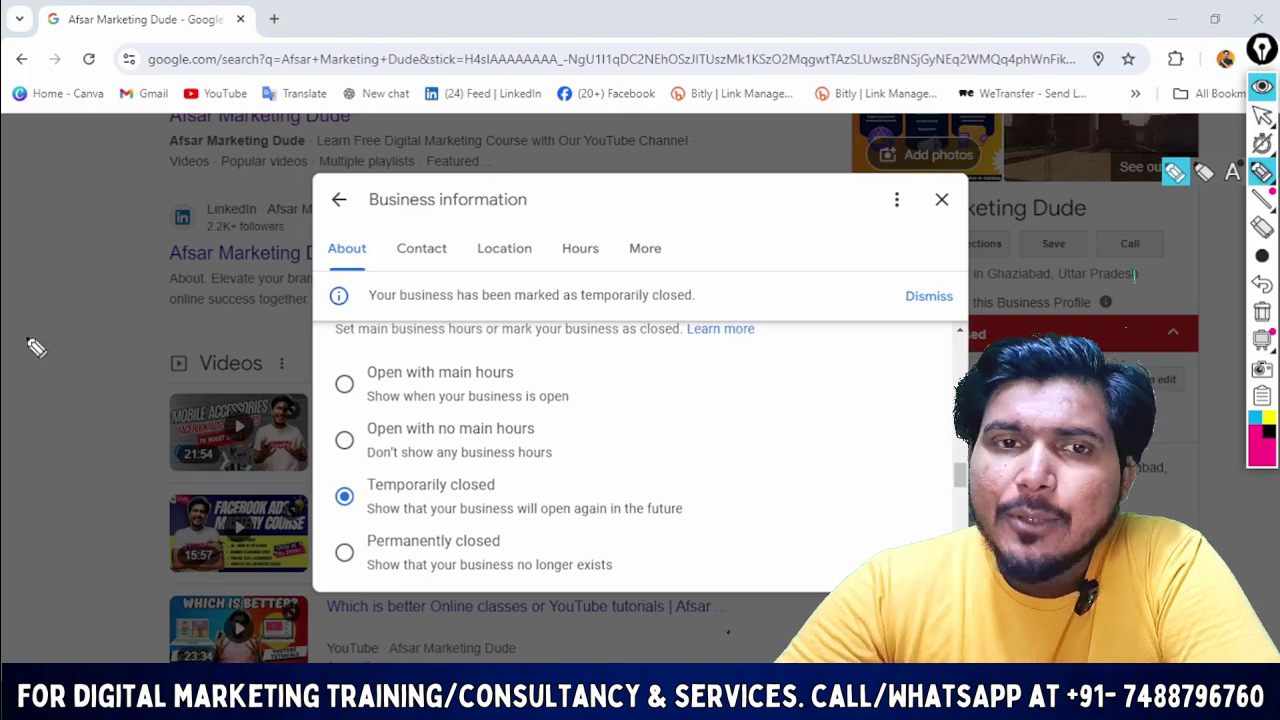
mouse_move(34, 348)
left_mouse_down()
mouse_move(75, 358)
mouse_move(152, 284)
mouse_move(142, 258)
left_mouse_up()
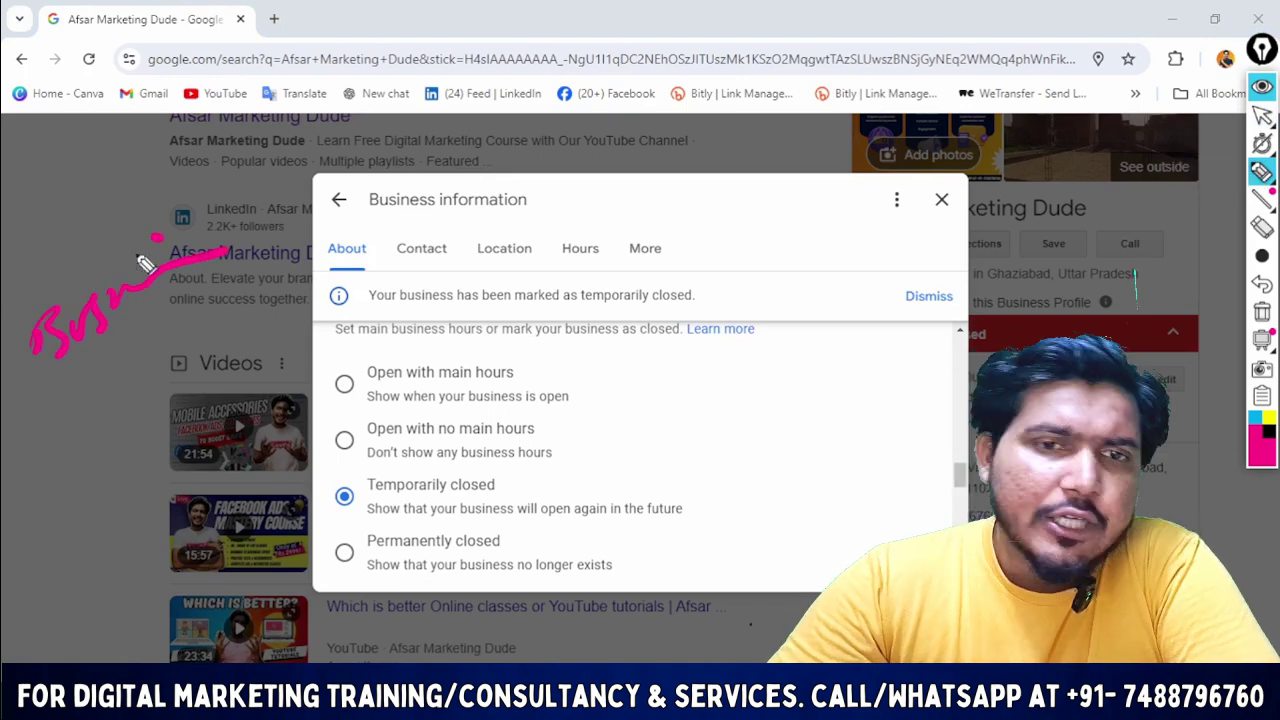
left_click_drag(4, 424, 236, 311)
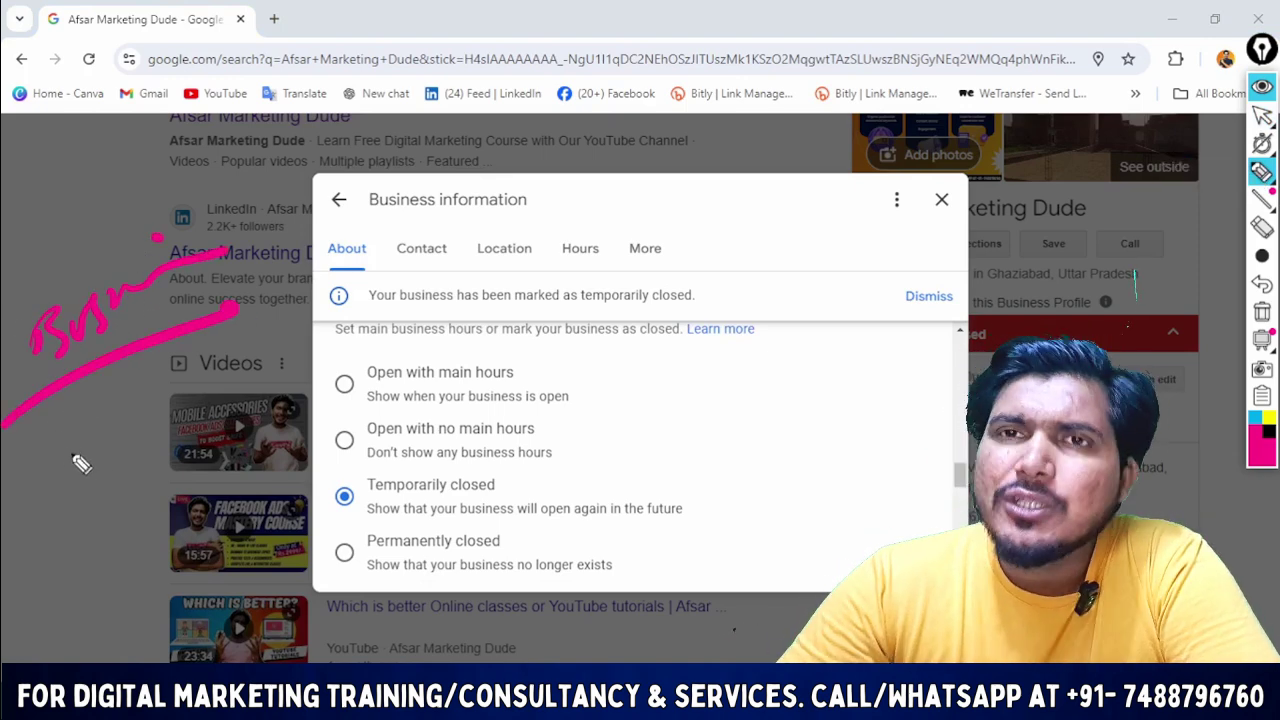
mouse_move(90, 440)
left_mouse_down()
mouse_move(60, 505)
mouse_move(232, 383)
mouse_move(297, 361)
left_mouse_up()
left_click_drag(80, 578, 288, 450)
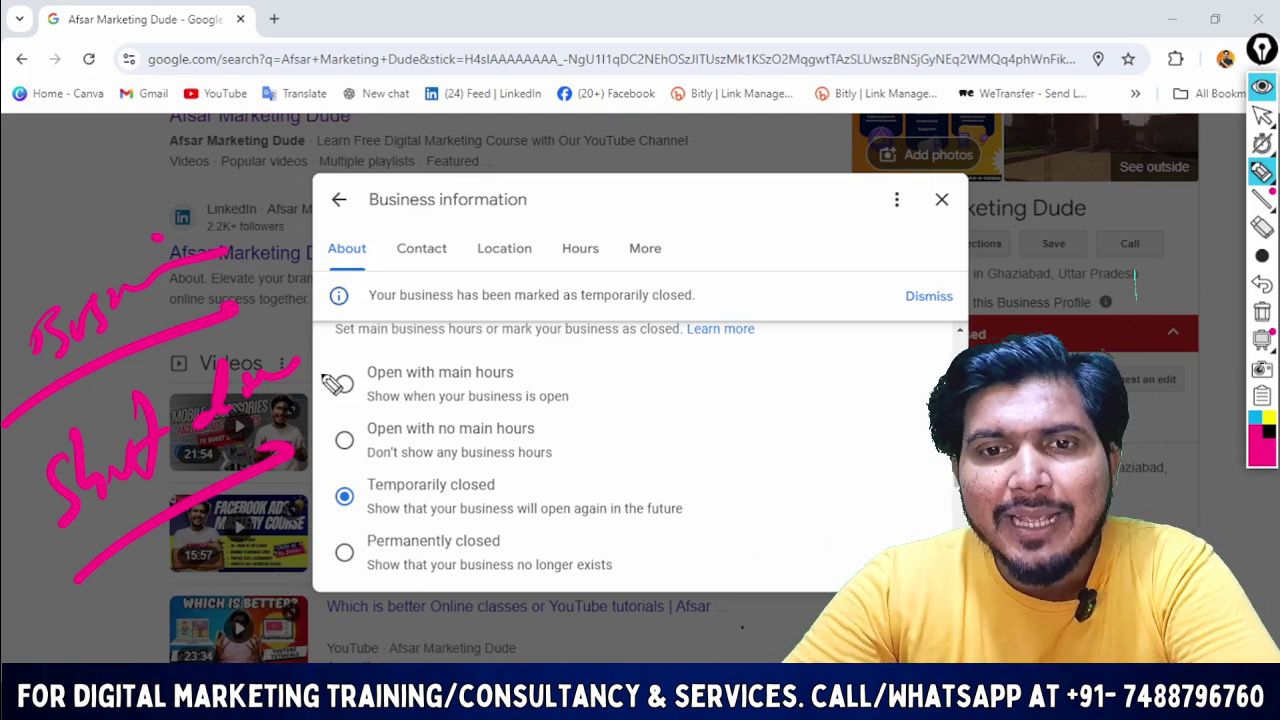
Underline the Open with main hours option and handwrite the example hours 9:00 AM and 7:00 PM beside the options.
left_click_drag(402, 383, 497, 380)
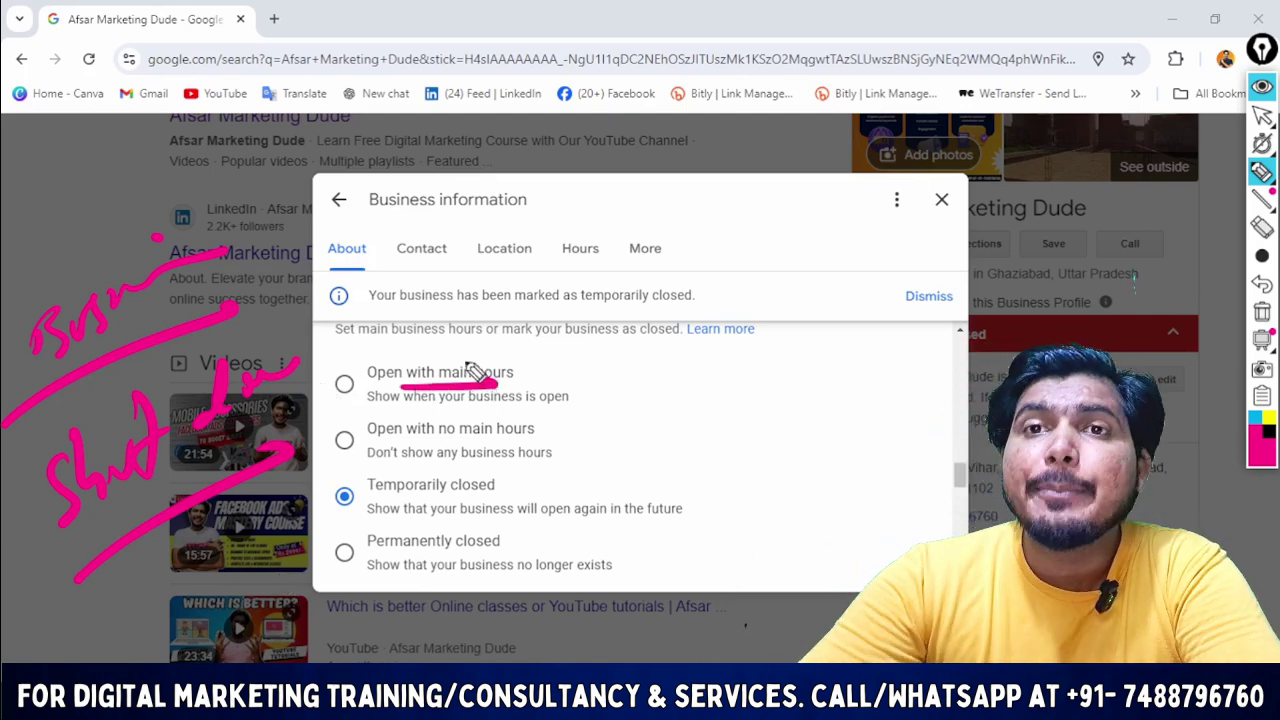
mouse_move(688, 358)
left_mouse_down()
mouse_move(692, 384)
mouse_move(666, 425)
left_mouse_up()
mouse_move(718, 350)
left_mouse_down()
mouse_move(713, 363)
mouse_move(788, 384)
mouse_move(772, 386)
left_mouse_up()
left_click(713, 388)
mouse_move(820, 356)
left_mouse_down()
mouse_move(868, 384)
mouse_move(950, 372)
left_mouse_up()
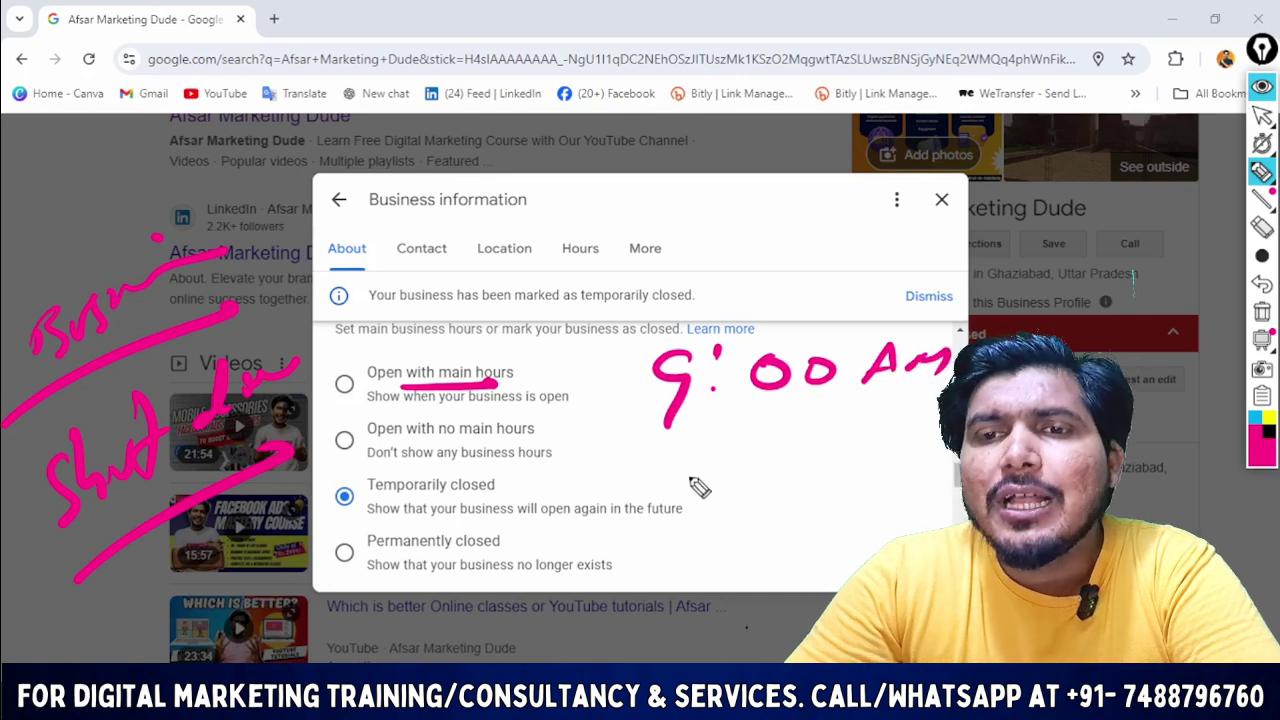
left_click_drag(679, 466, 703, 517)
left_click(748, 510)
mouse_move(745, 477)
left_mouse_down()
mouse_move(743, 488)
mouse_move(798, 472)
mouse_move(865, 492)
mouse_move(858, 478)
left_mouse_up()
mouse_move(897, 458)
left_mouse_down()
mouse_move(890, 495)
mouse_move(925, 470)
left_mouse_up()
Underline both handwritten times and erase all annotations from the screen.
left_click_drag(655, 433, 995, 440)
left_click_drag(672, 540, 905, 522)
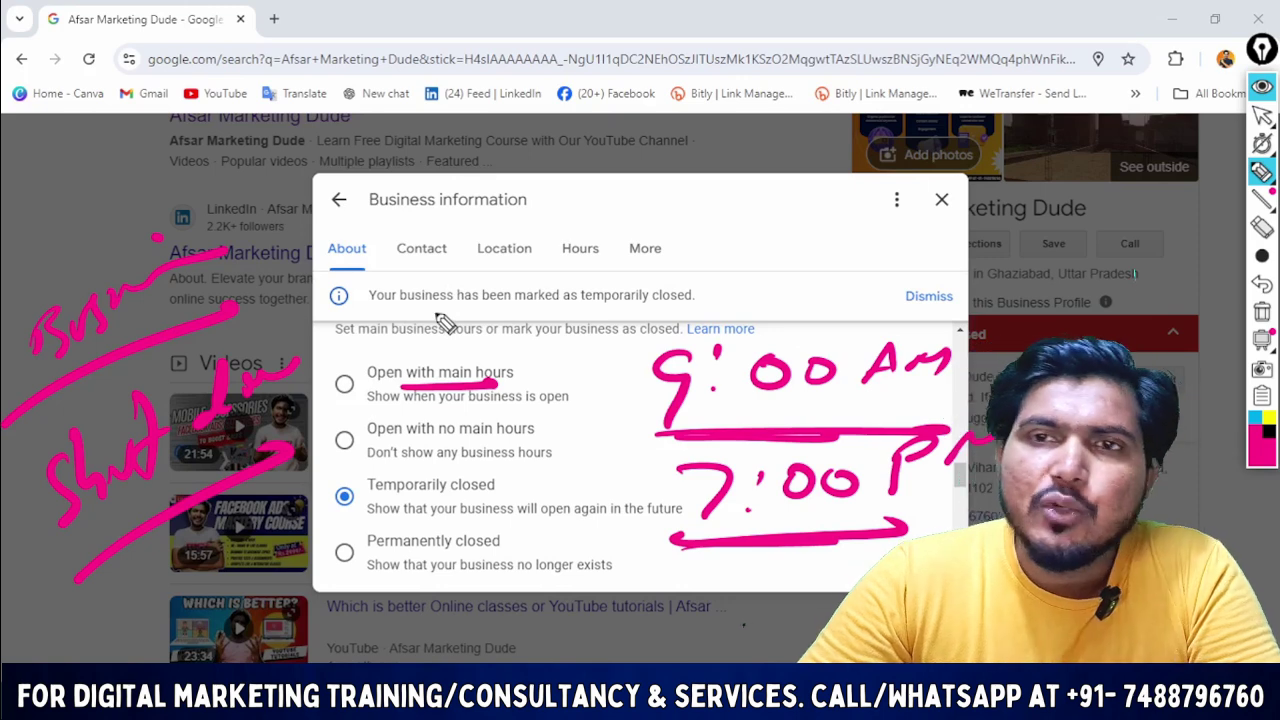
left_click(1262, 115)
left_click(1262, 312)
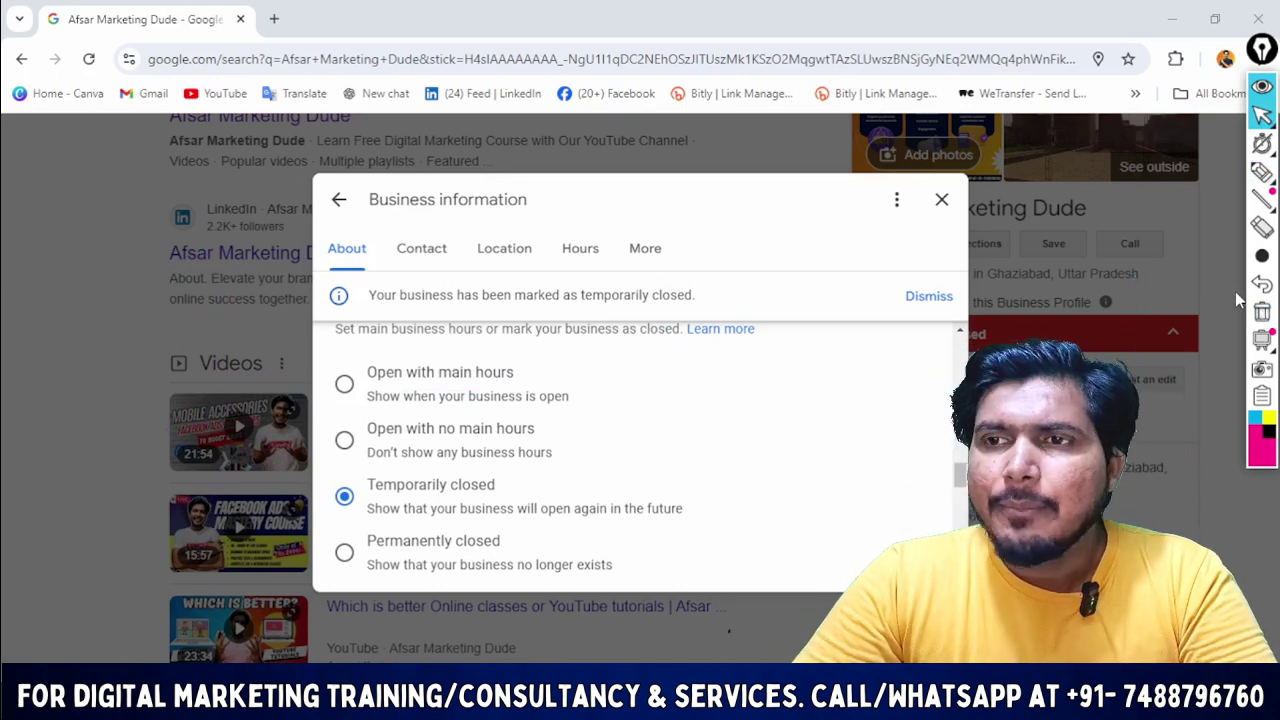
Change the business hours setting to Open with no main hours and save it.
key("Up")
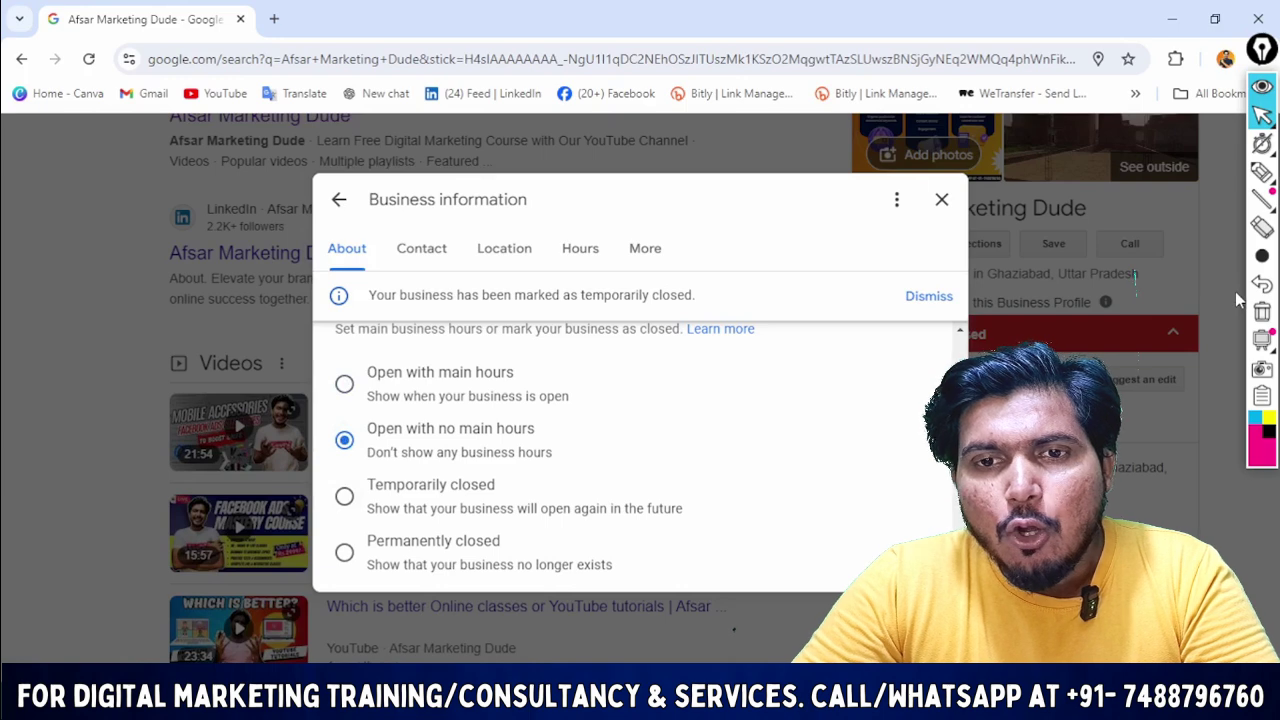
scroll(1235, 291, "down", 2)
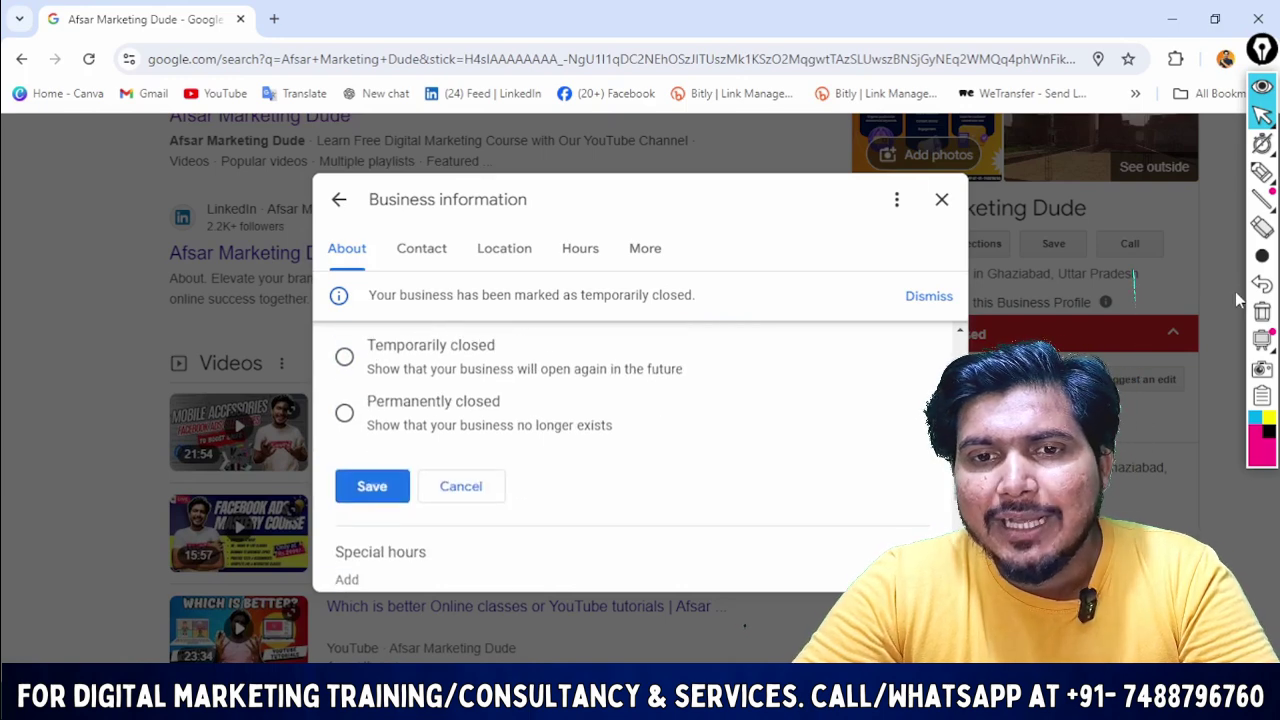
scroll(1235, 291, "up", 2)
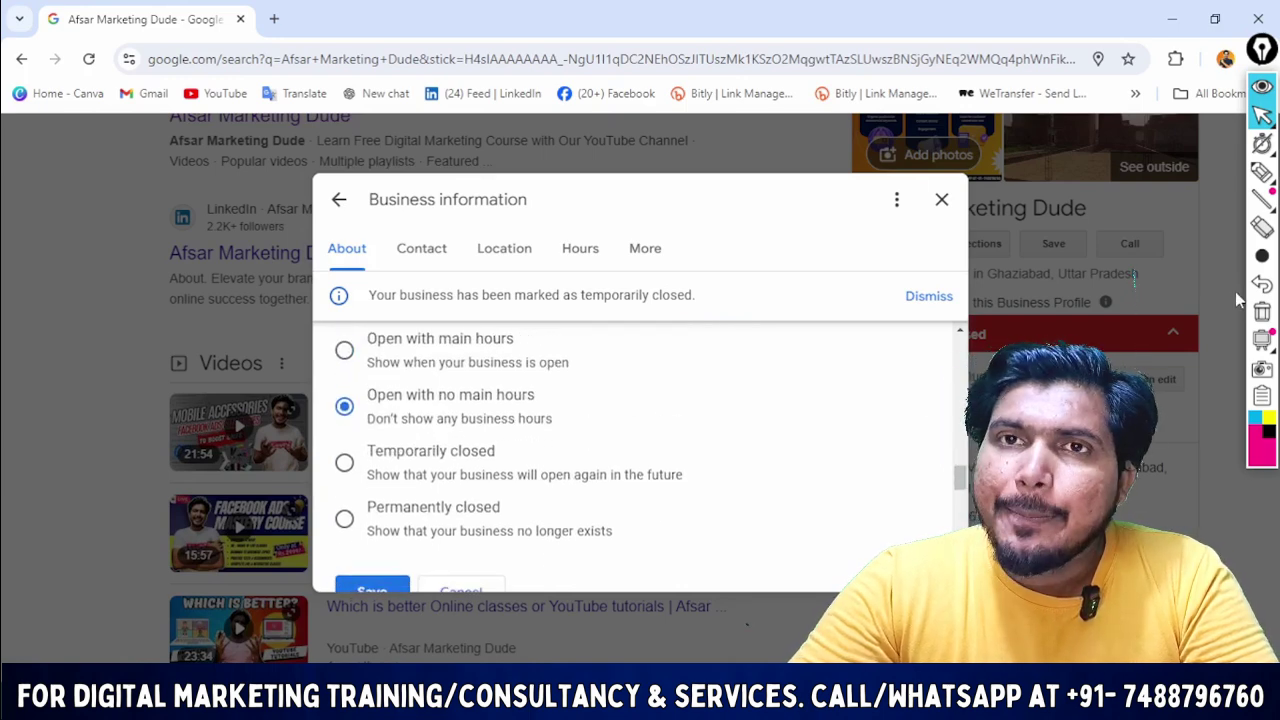
scroll(1235, 291, "down", 1)
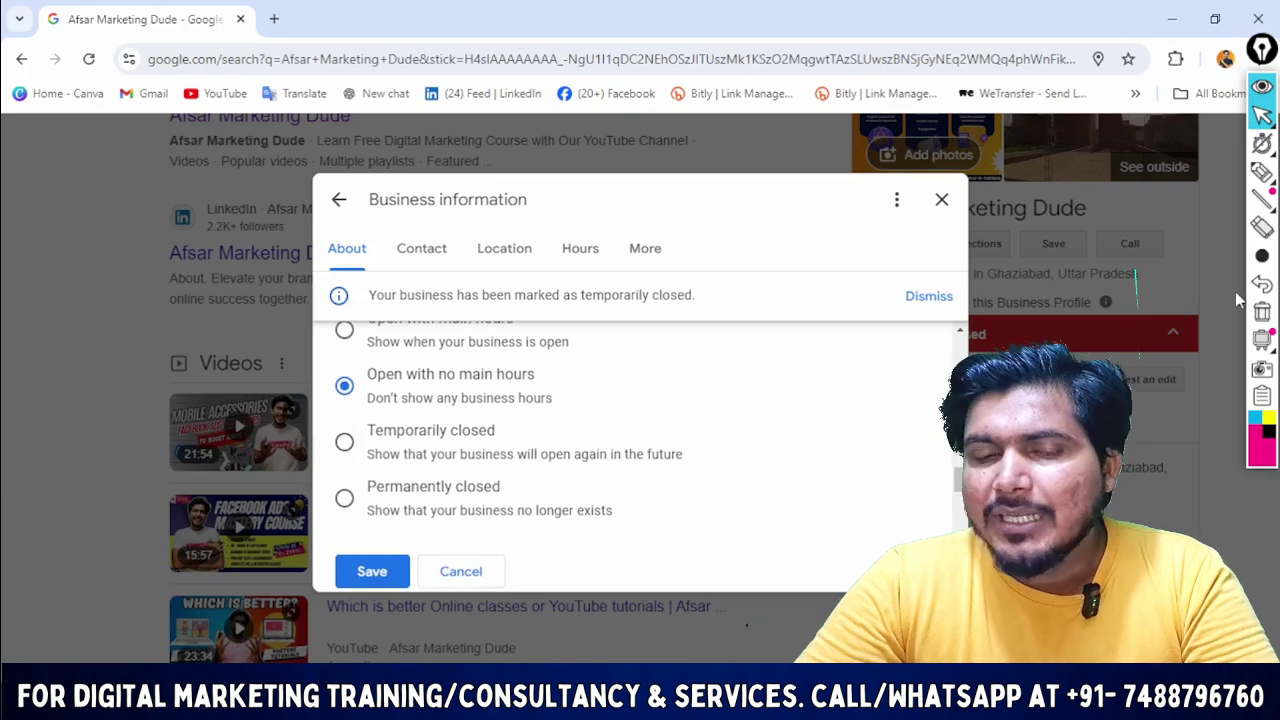
scroll(1235, 291, "up", 1)
scroll(1235, 291, "up", 1)
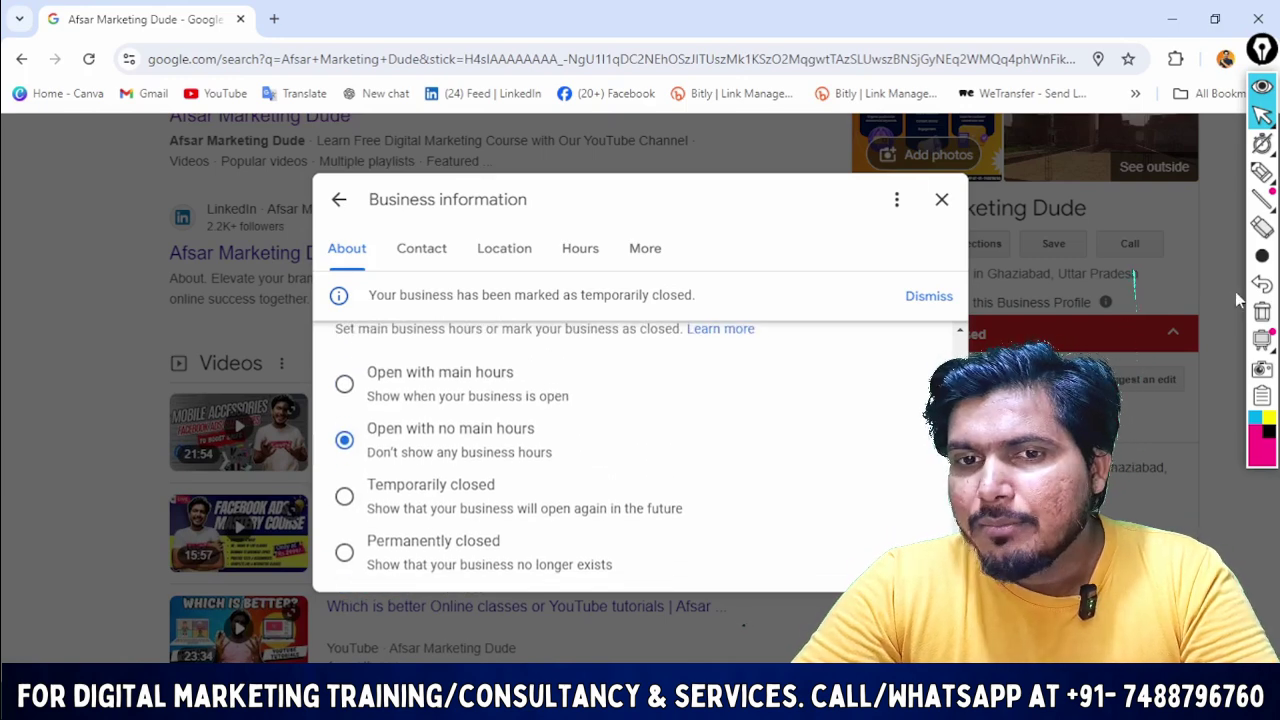
scroll(1235, 291, "down", 1)
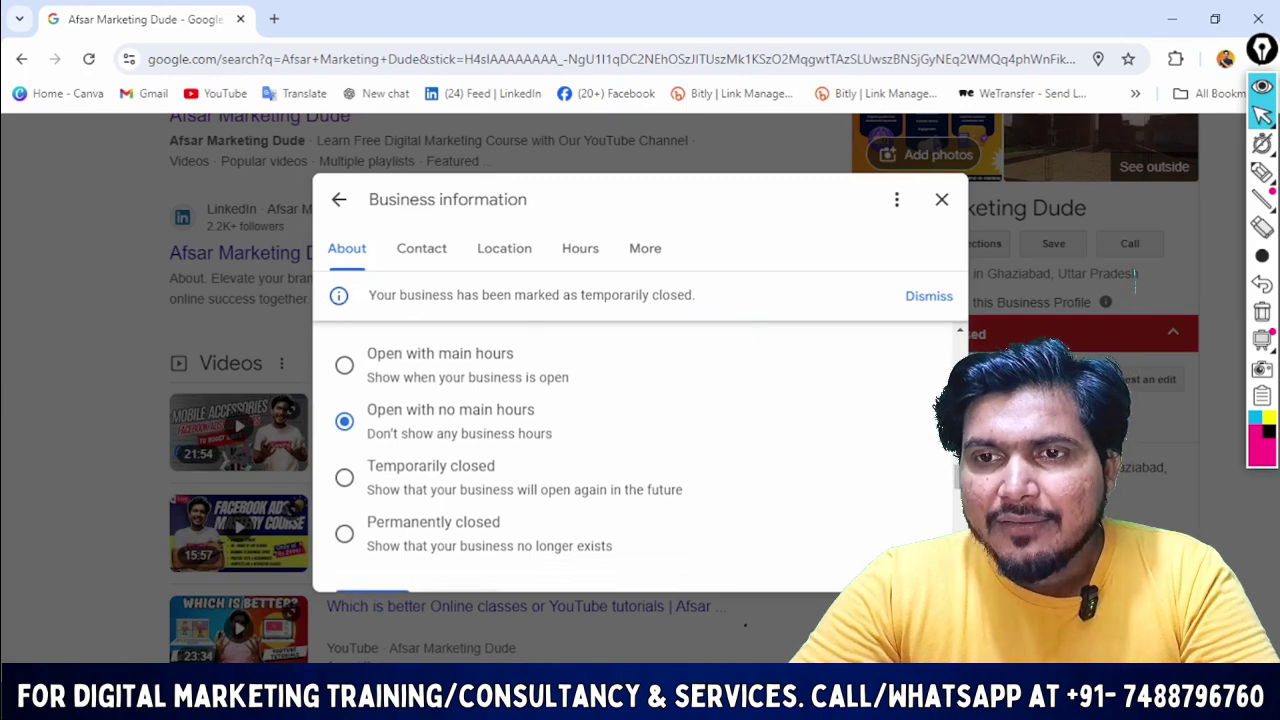
scroll(1235, 291, "up", 2)
scroll(1235, 291, "down", 5)
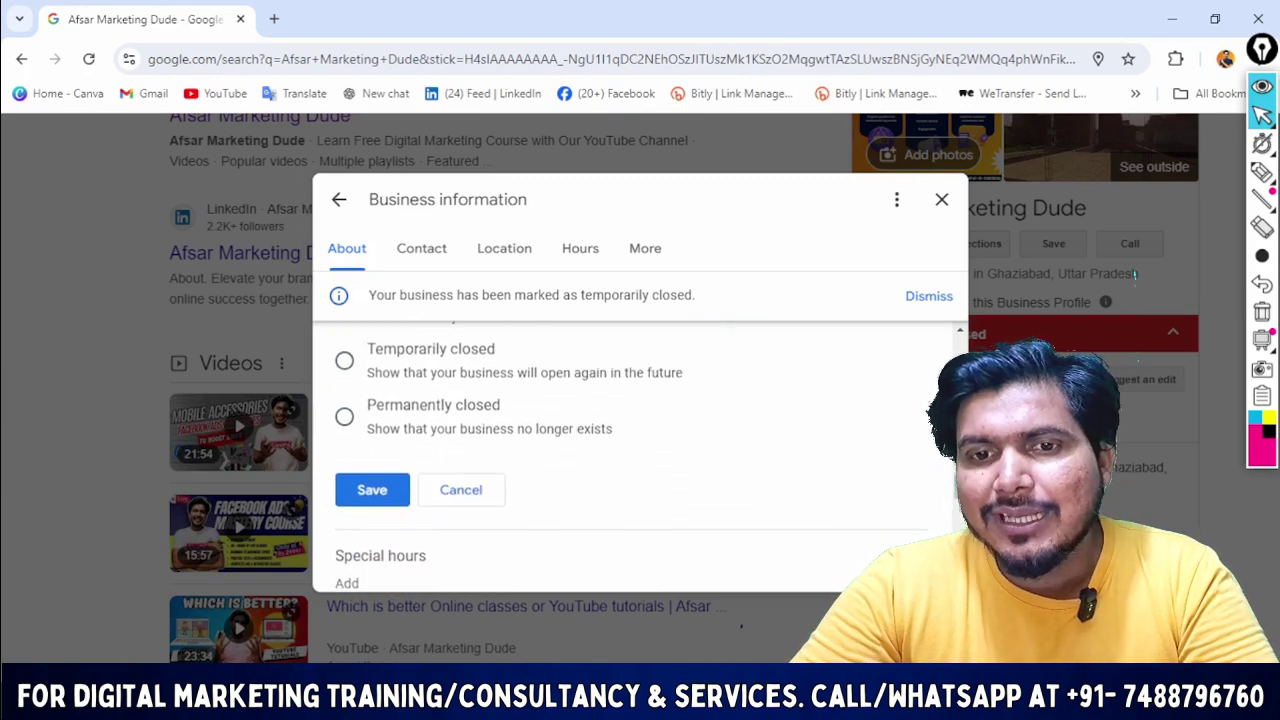
scroll(1238, 302, "down", 2)
scroll(1238, 302, "up", 2)
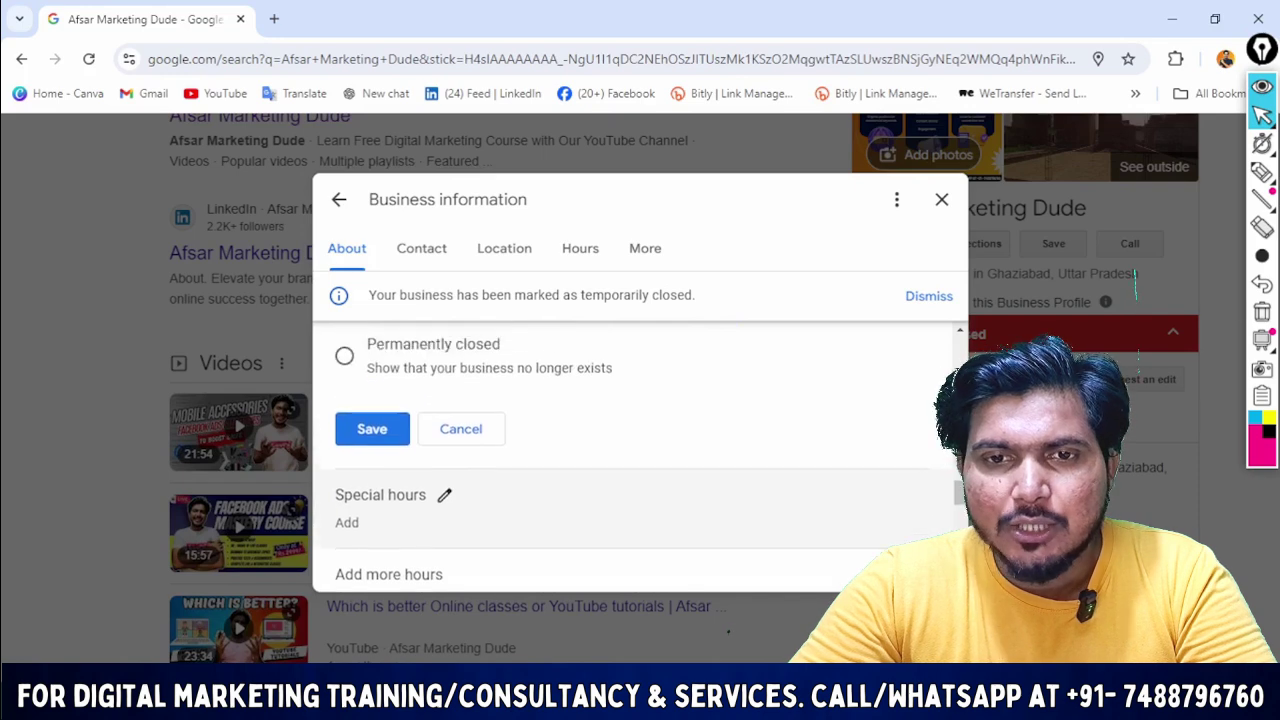
left_click(372, 430)
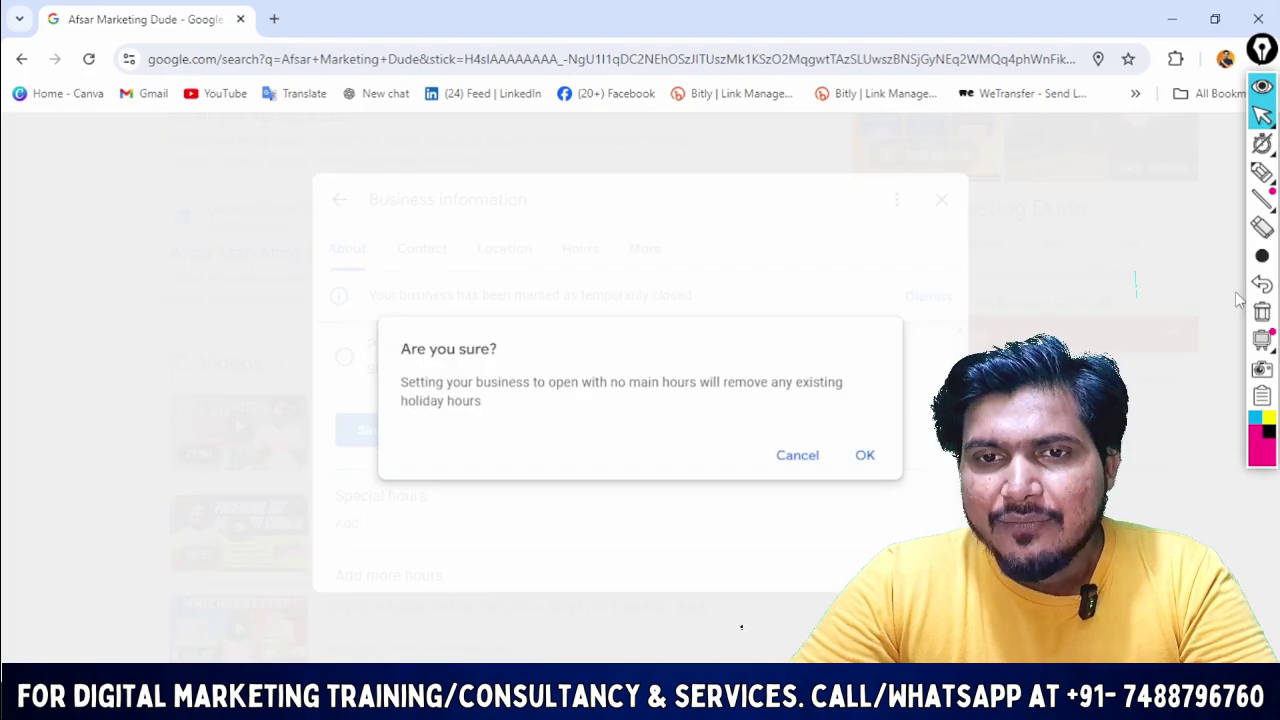
Underline the confirmation text about removing existing holiday hours, and confirm opening the business with no main hours.
left_click(1262, 172)
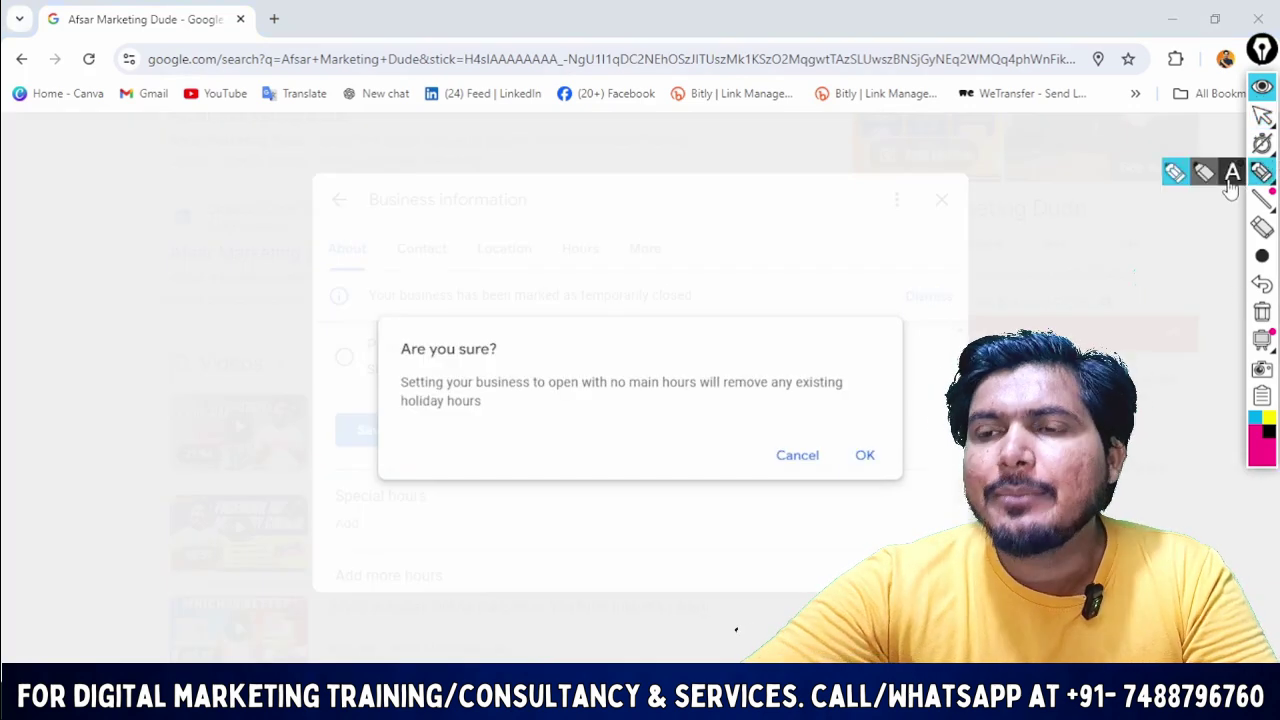
left_click_drag(410, 390, 780, 394)
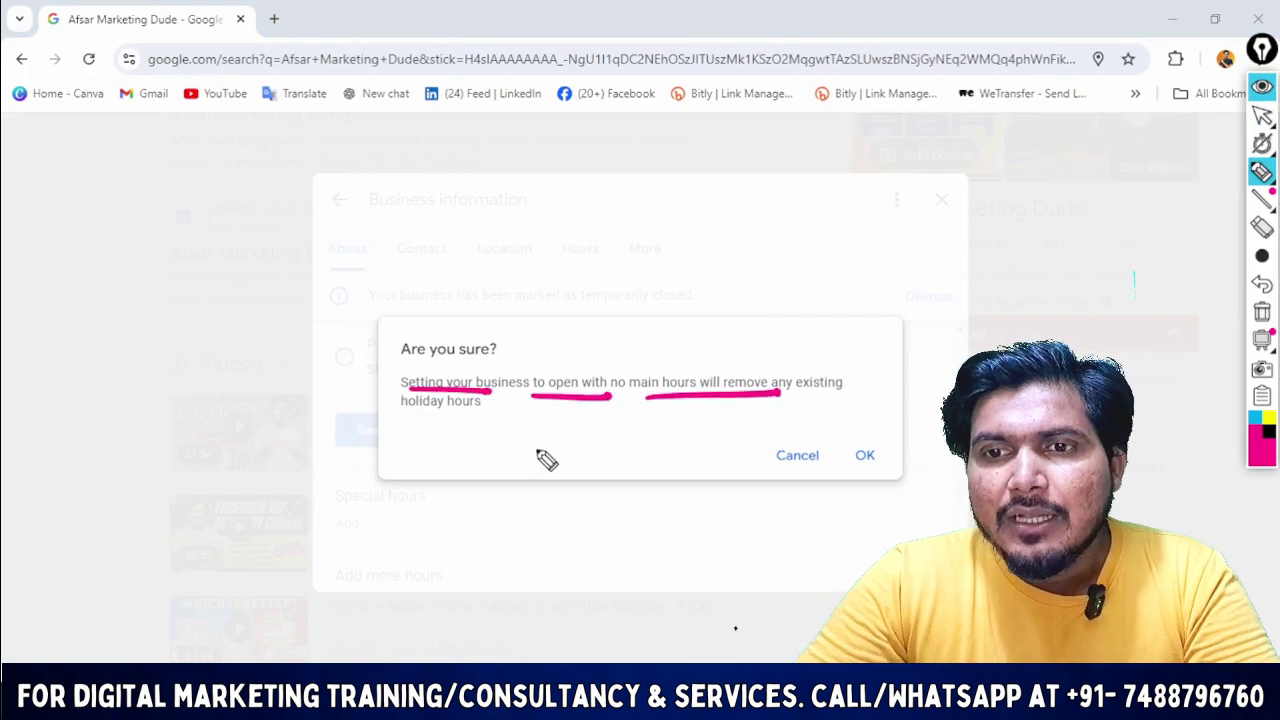
left_click_drag(370, 425, 491, 426)
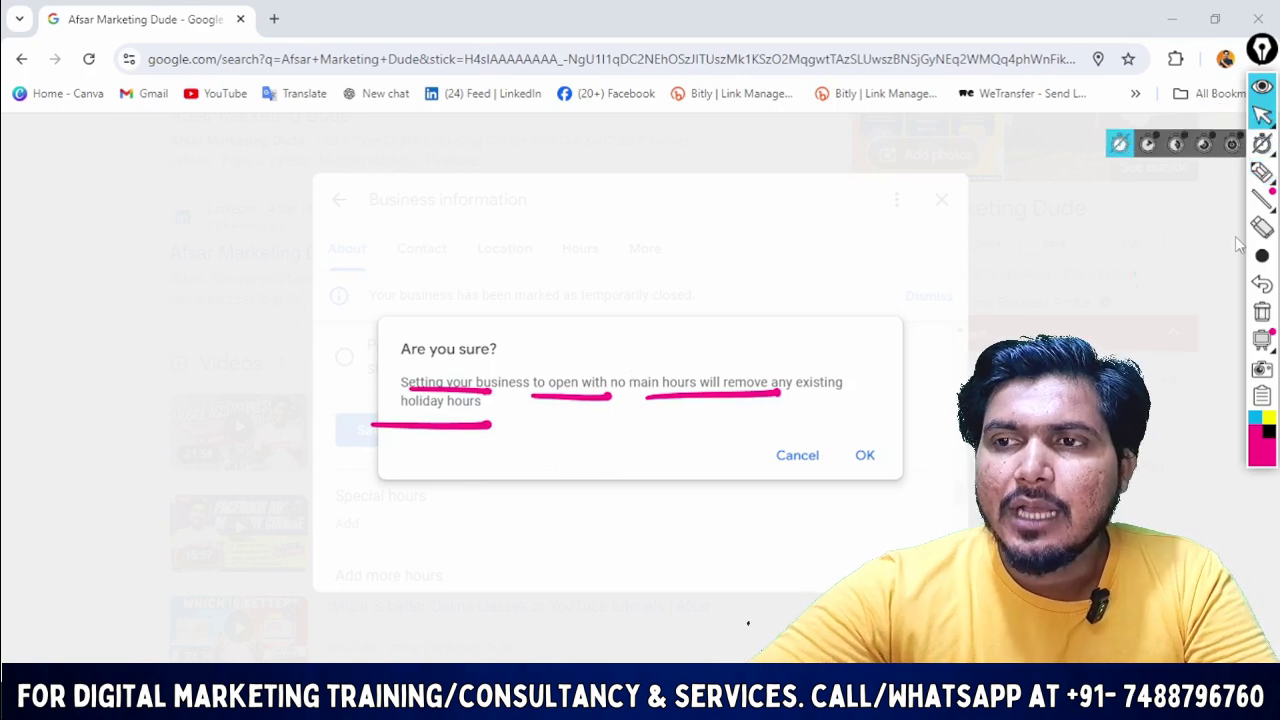
left_click(1262, 312)
key("Return")
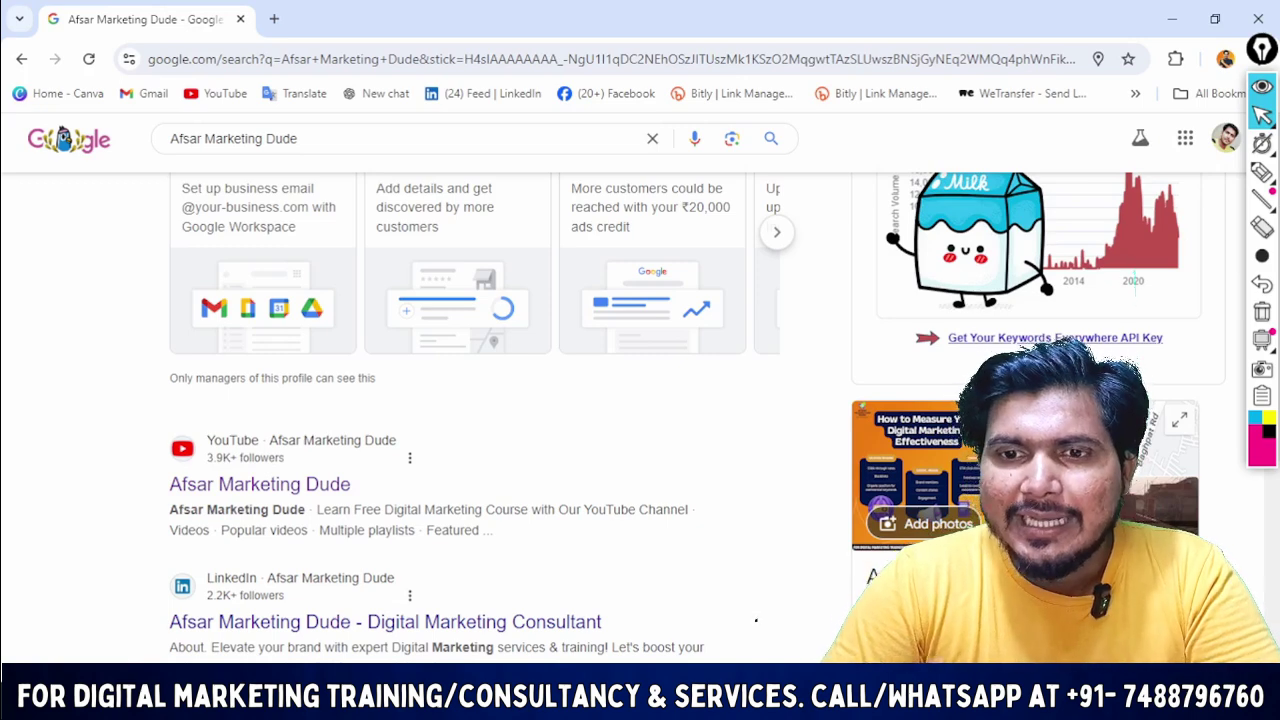
Switch to the GMB folder in File Explorer and open the Course Outline PDF.
key("alt+Tab")
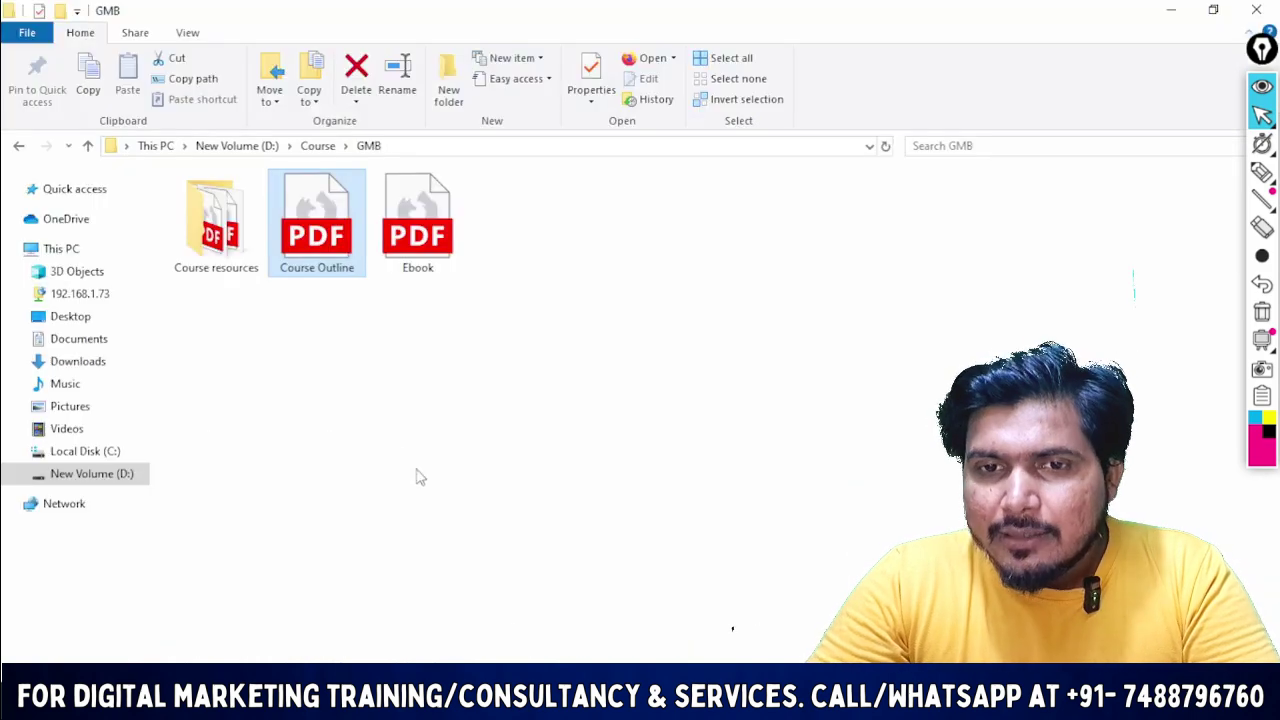
key("Return")
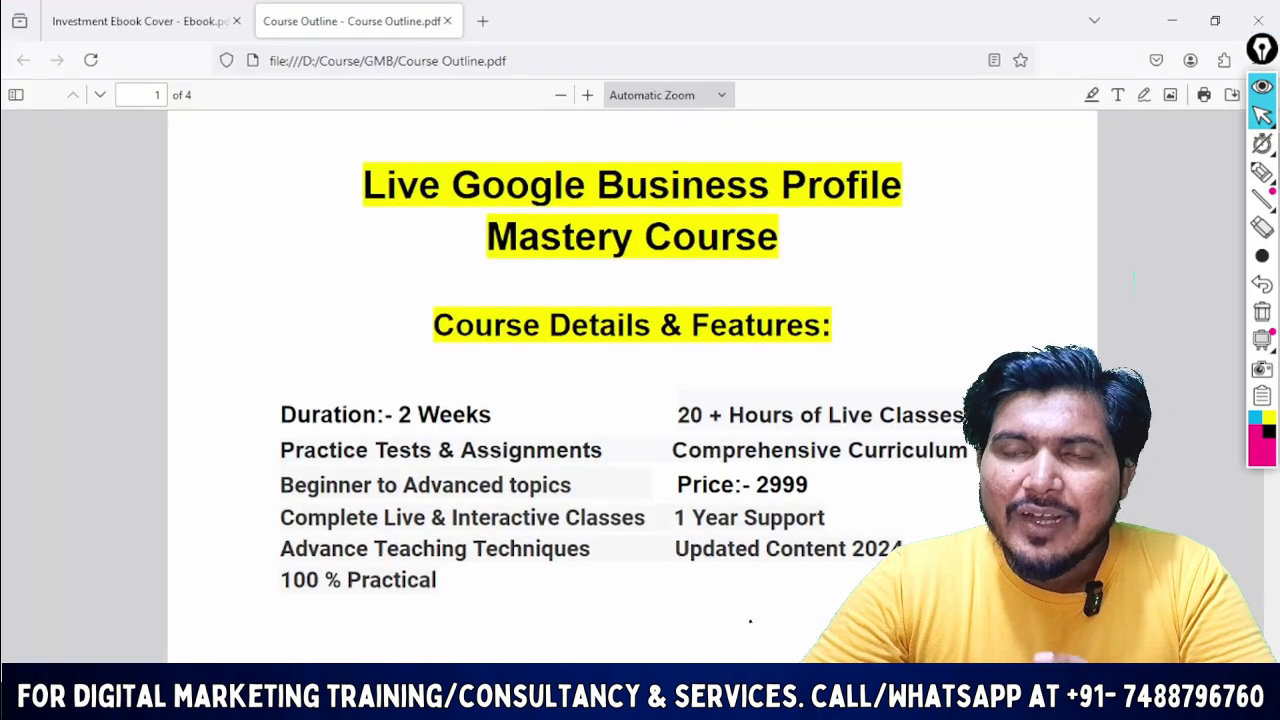
Handwrite an underlined note beside the course heading, underline the Mastery Course title and erase the annotations.
mouse_move(1238, 173)
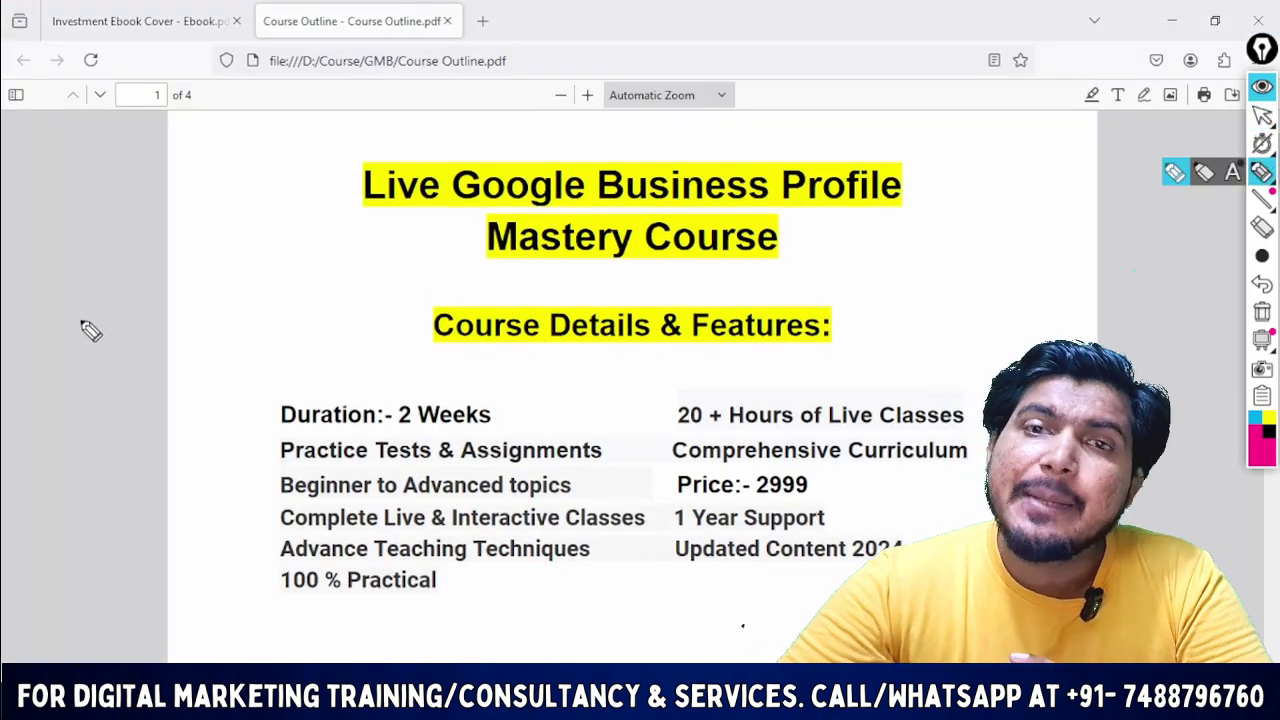
mouse_move(78, 345)
left_mouse_down()
mouse_move(95, 388)
mouse_move(86, 342)
mouse_move(162, 280)
left_mouse_up()
left_click_drag(130, 413, 251, 320)
left_click_drag(60, 508, 258, 350)
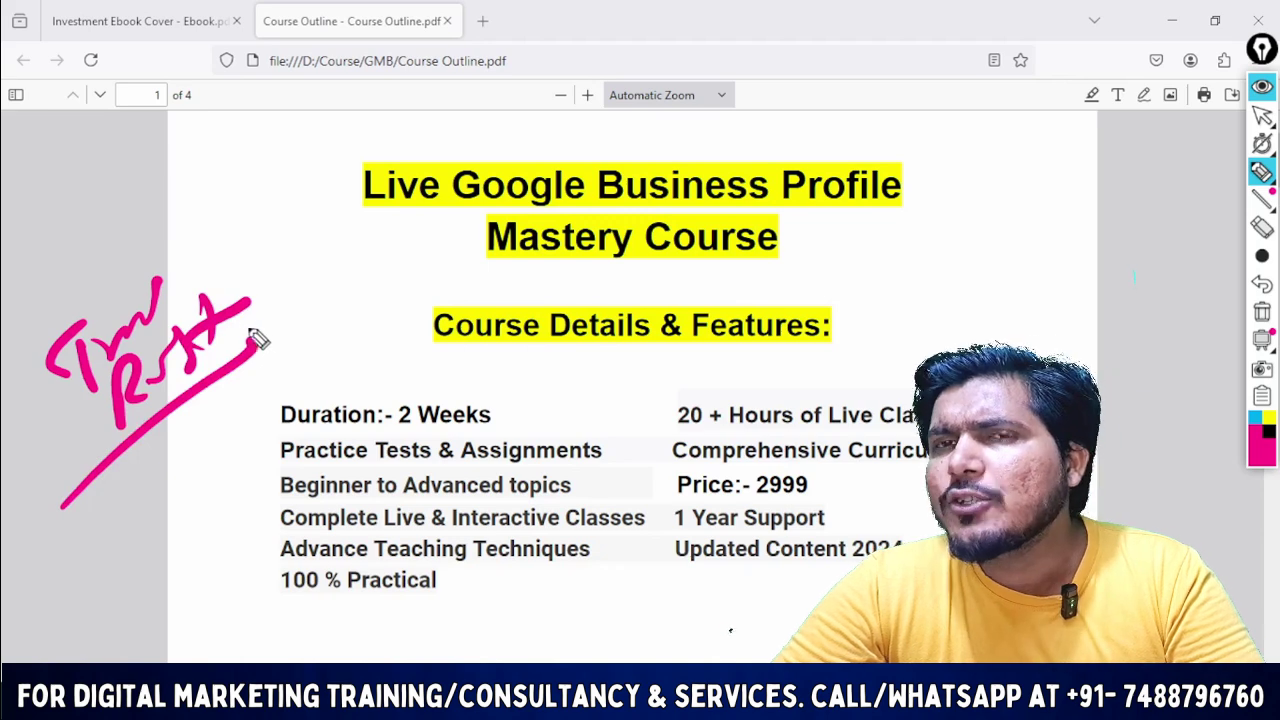
left_click_drag(434, 281, 592, 280)
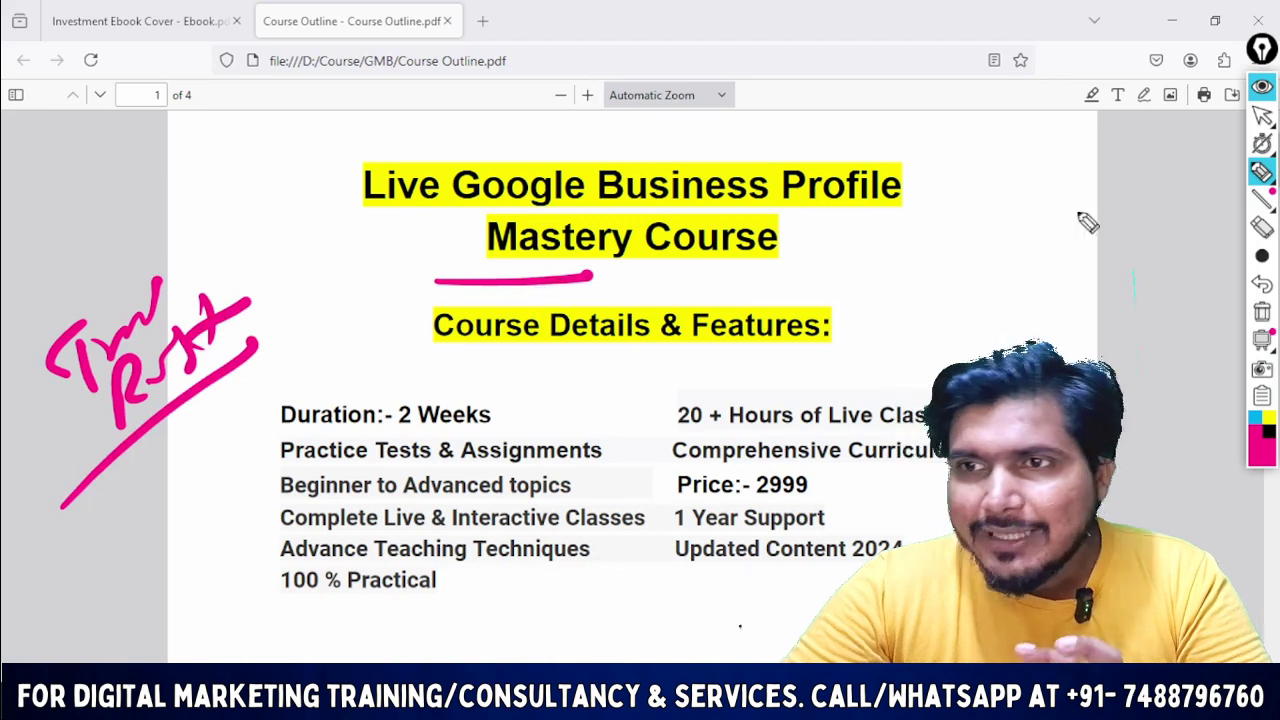
left_click(1262, 116)
left_click(1266, 315)
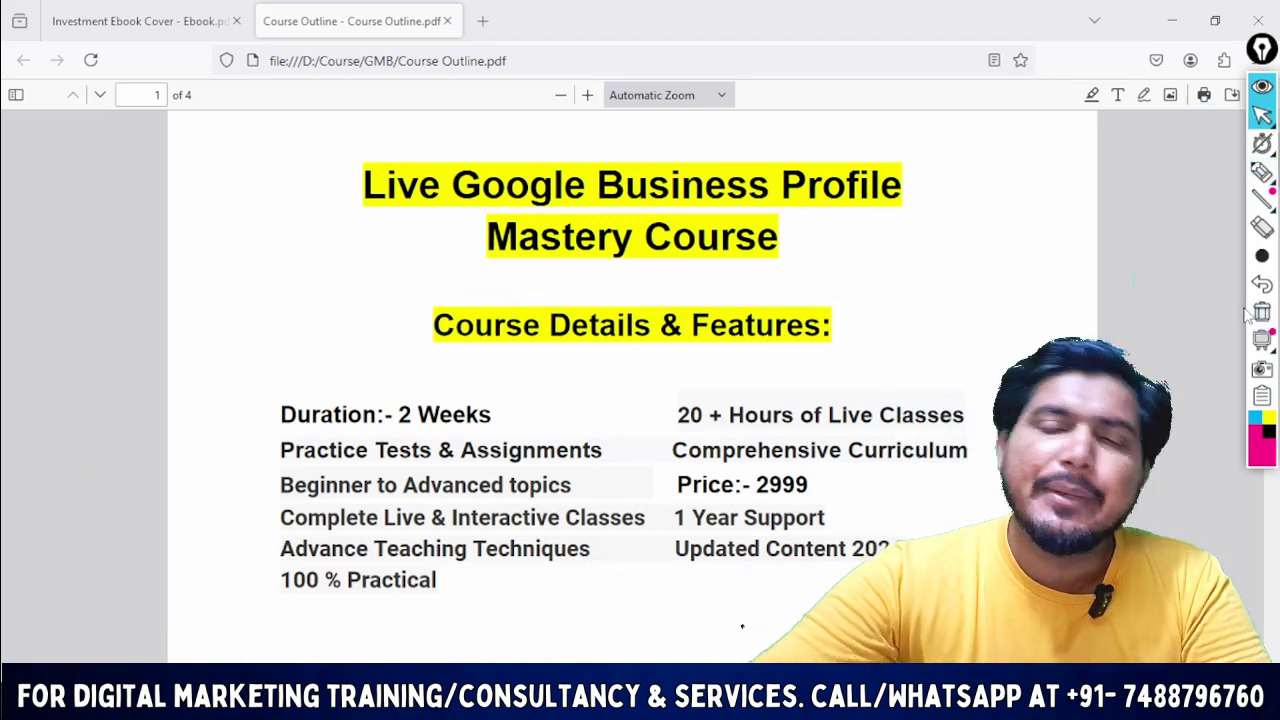
Mark the Duration, Practice Tests & Assignments and Complete Live & Interactive Classes lines in the course details with pen strokes.
left_click(1262, 172)
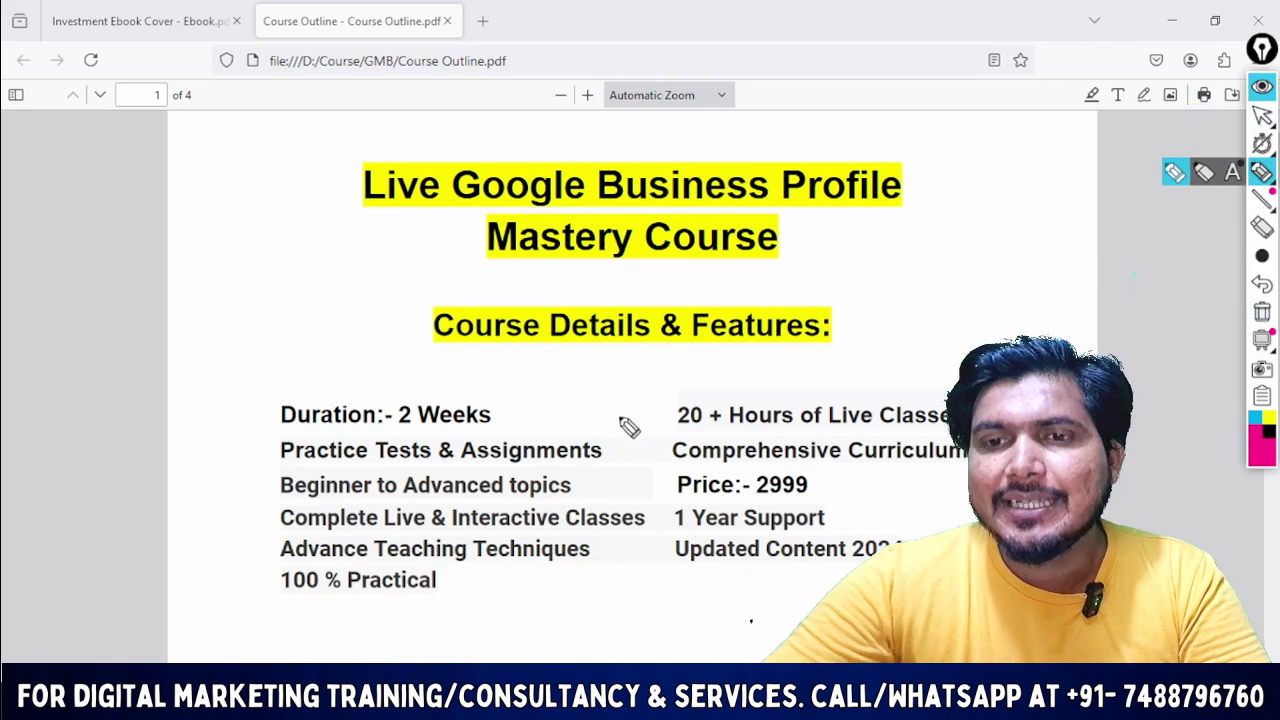
left_click_drag(282, 421, 390, 429)
left_click_drag(281, 478, 405, 470)
left_click_drag(268, 526, 392, 513)
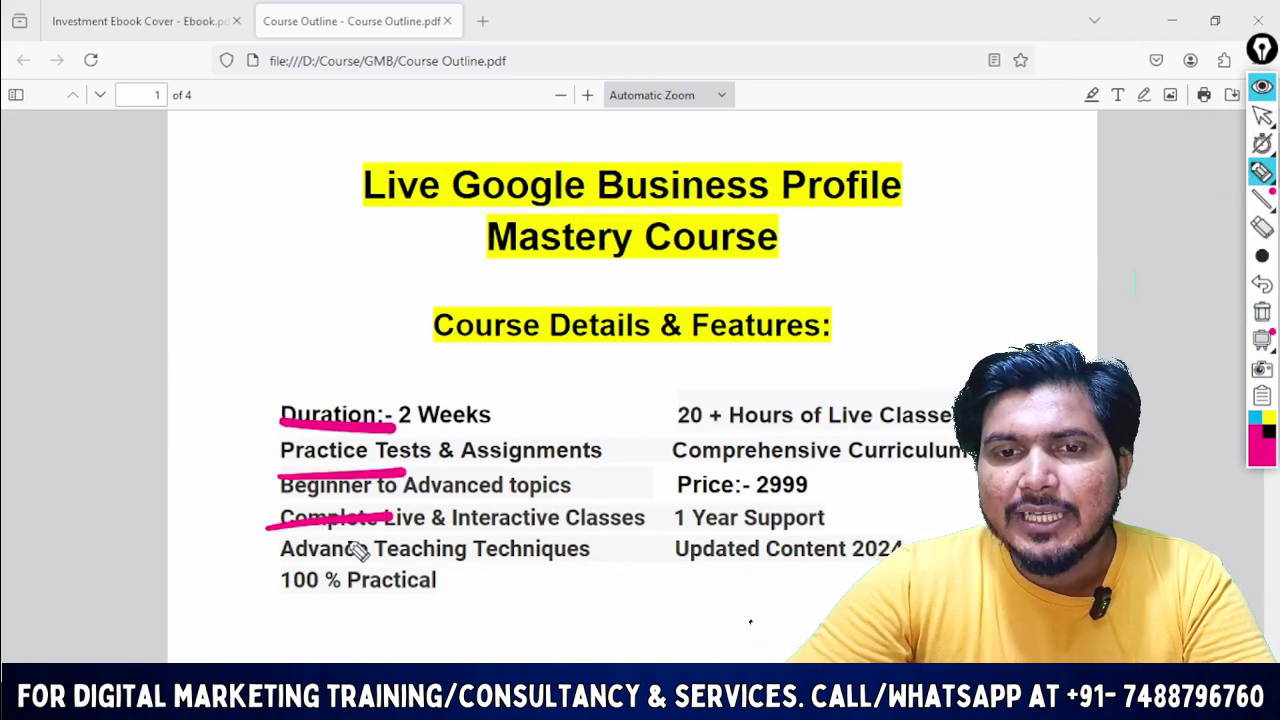